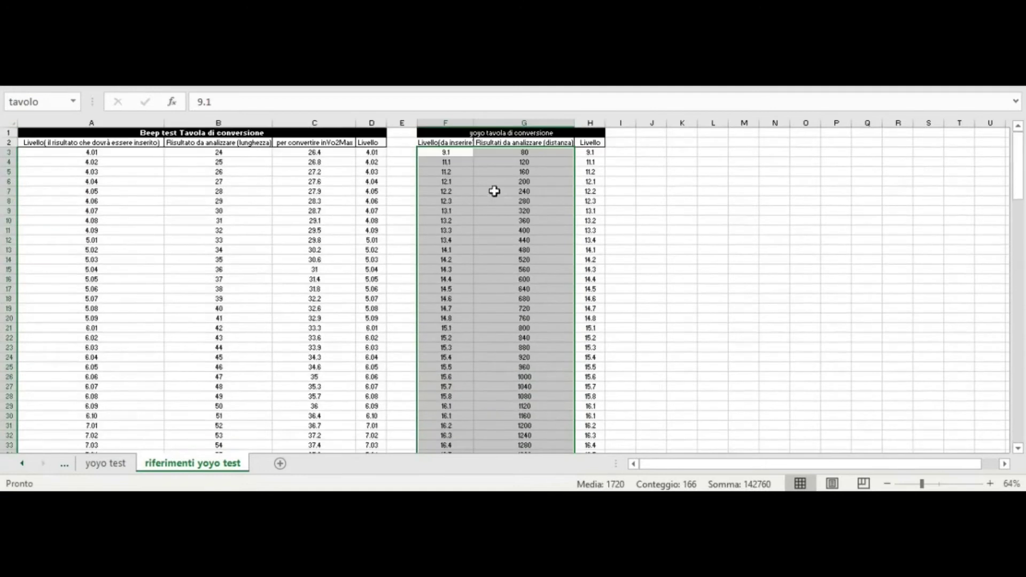
Assign the name Yoyo to the yo-yo level and distance range F3:G85
left_click(45, 105)
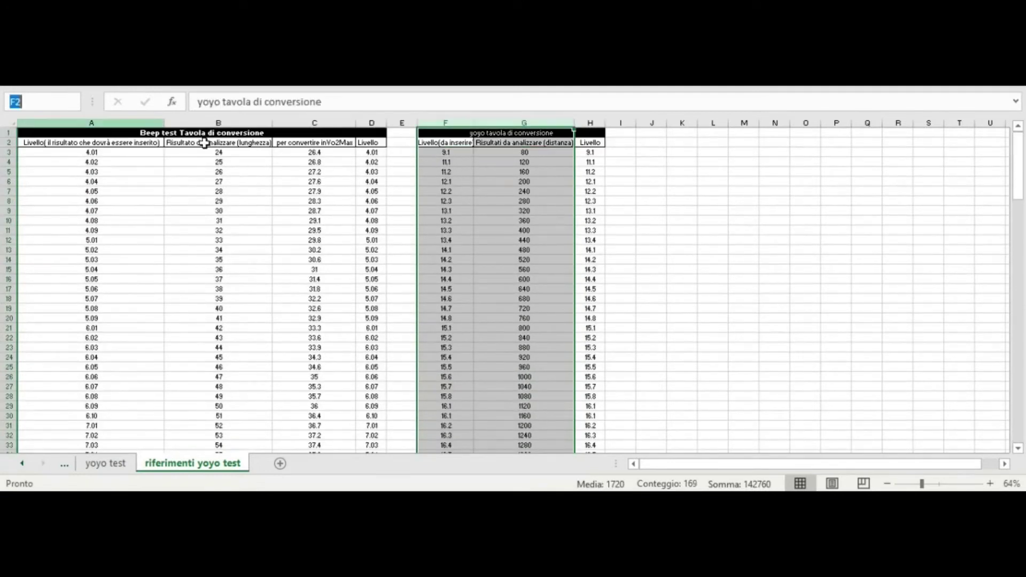
left_click(446, 152)
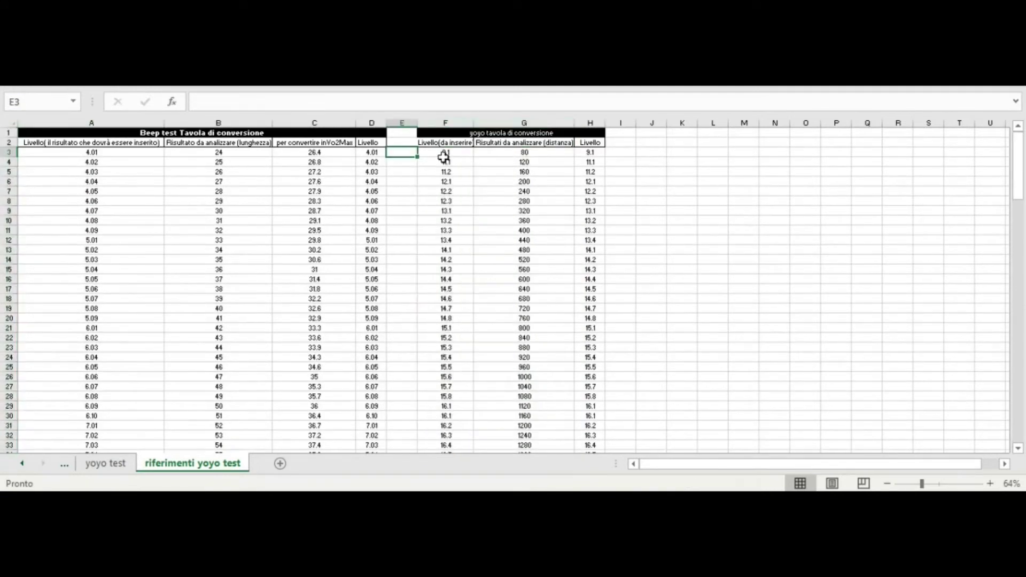
scroll(514, 232, "down", 20)
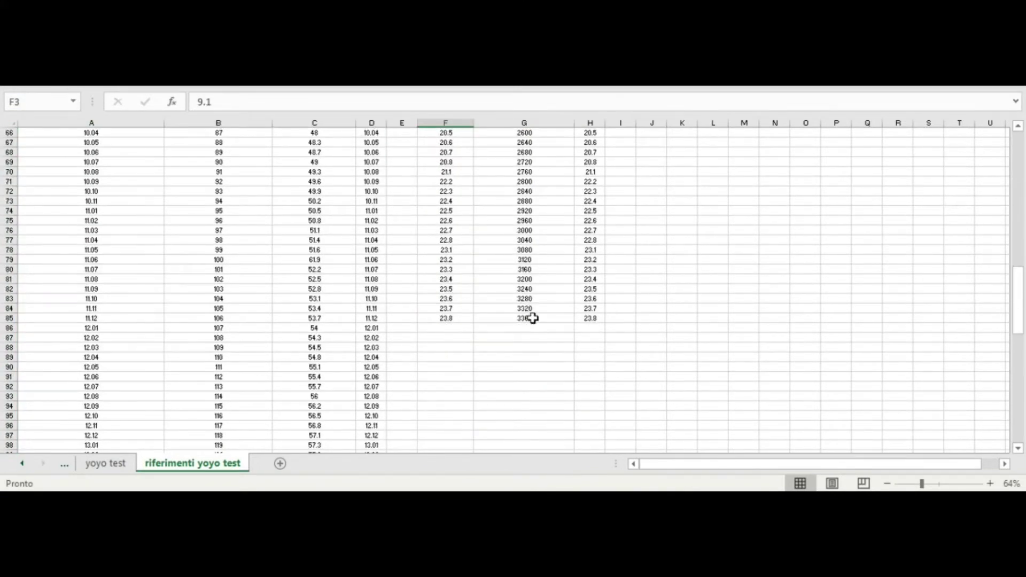
left_click(529, 317, "shift")
scroll(473, 264, "up", 20)
left_click(30, 101)
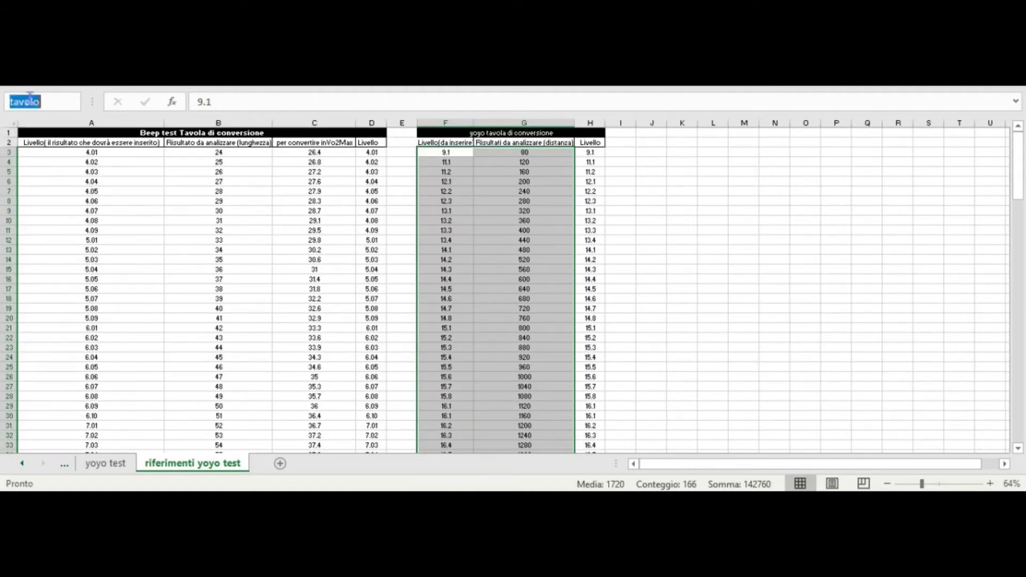
type("Yo")
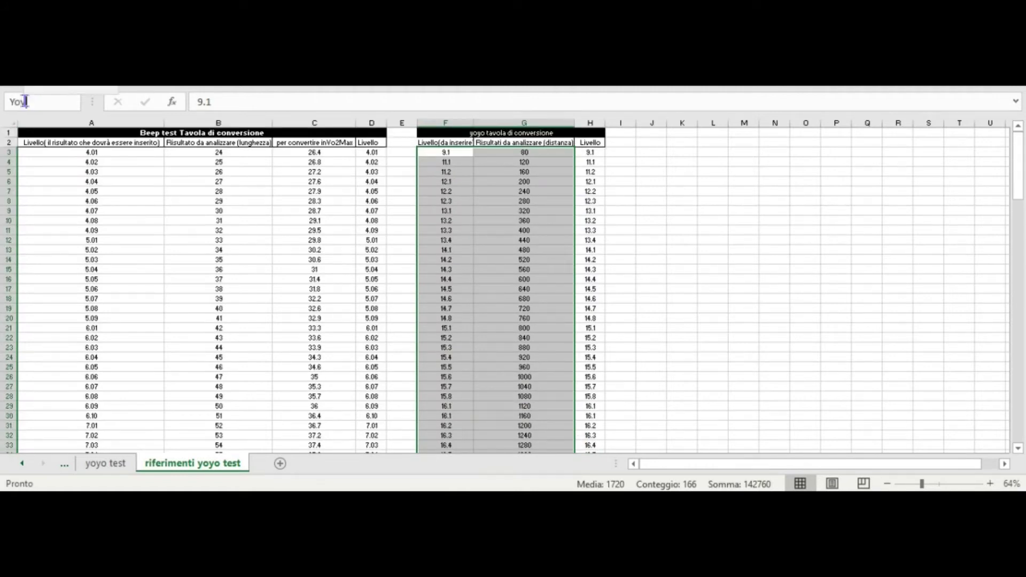
type("yo")
key("Return")
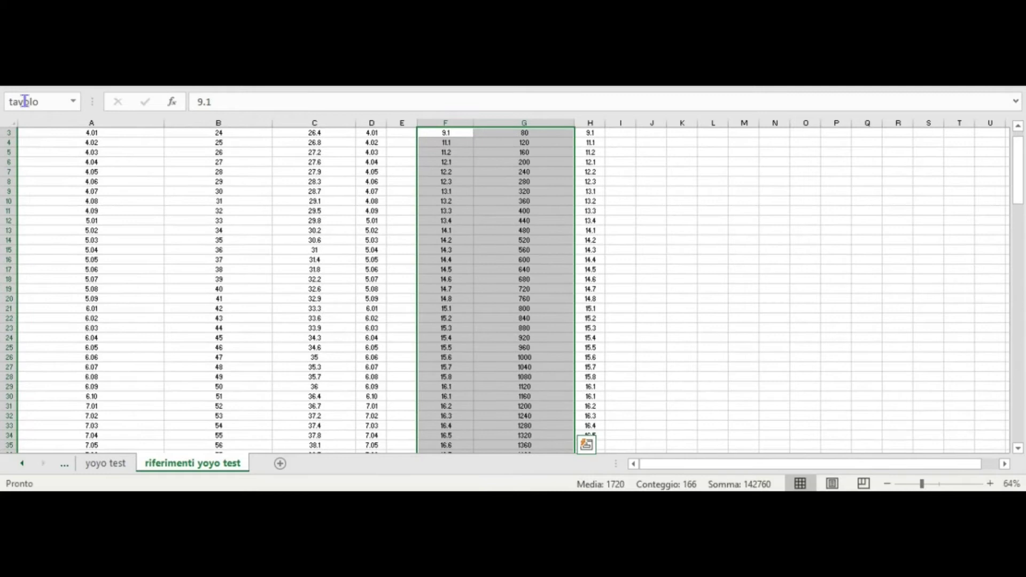
Look up the yo-yo range in the workbook's list of defined names
left_click(65, 103)
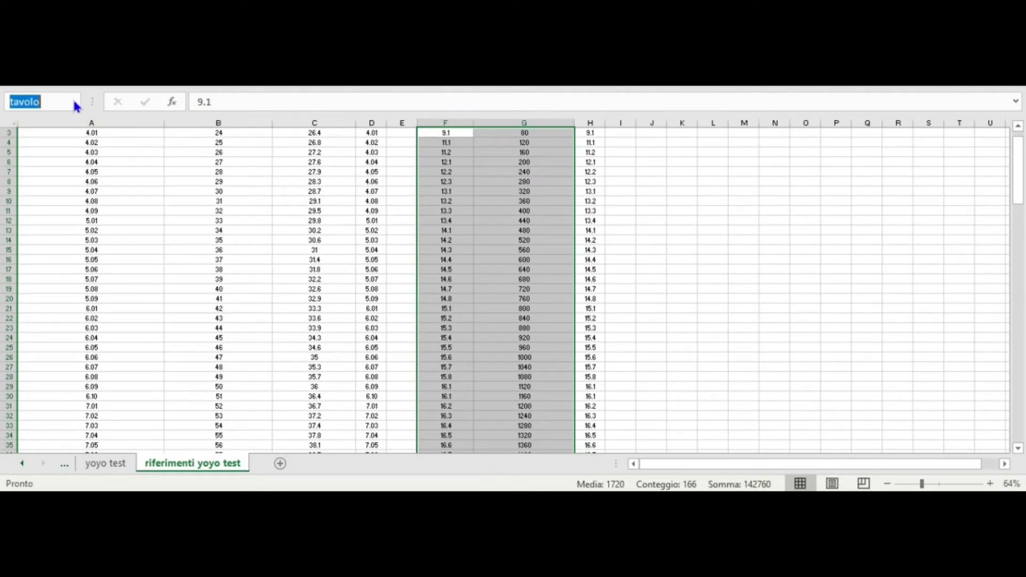
left_click(74, 103)
left_click(39, 332)
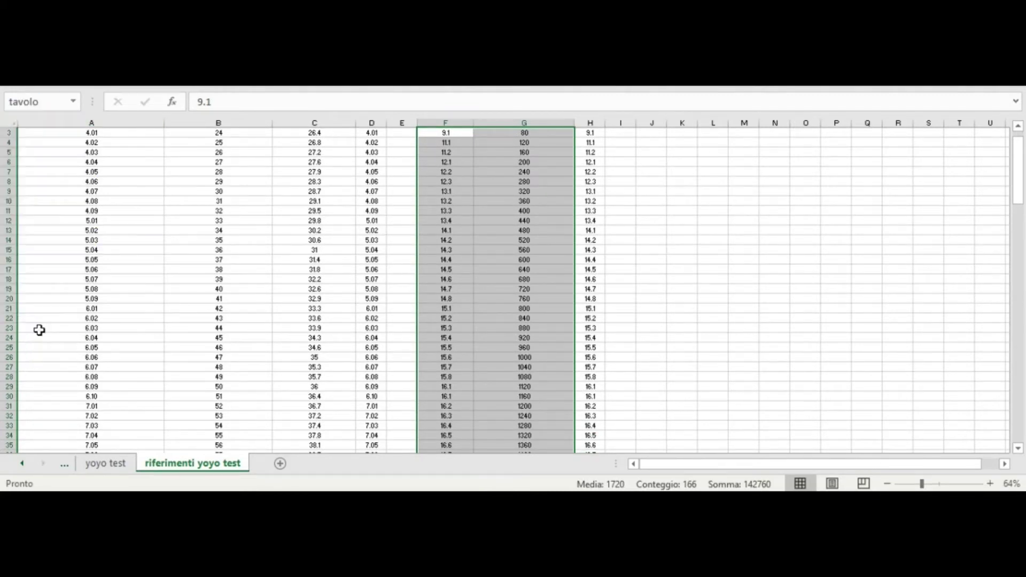
Name the yo-yo distance and level range G3:H85 as yoyotavola2
scroll(91, 156, "up", 1)
left_click(509, 151)
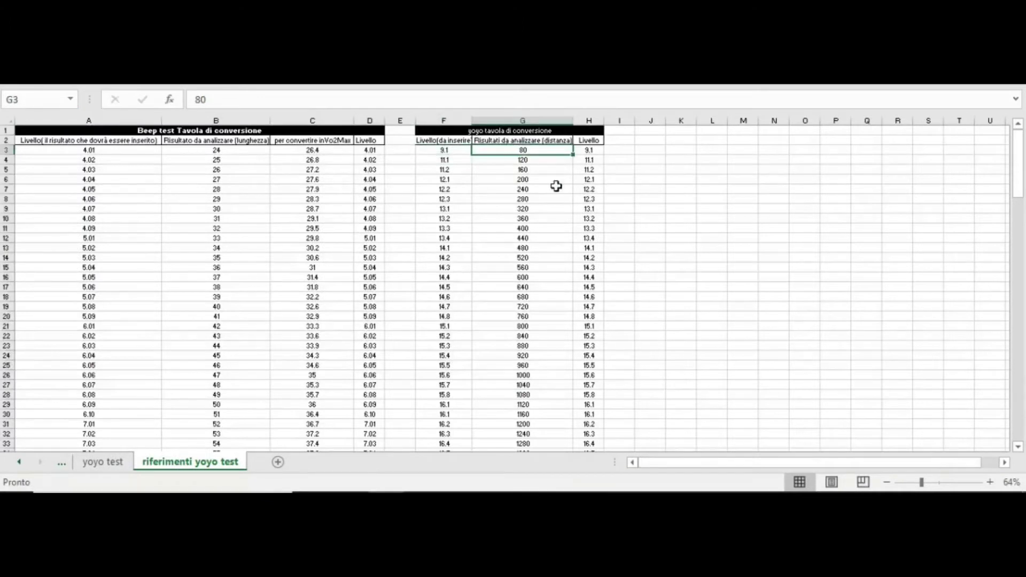
scroll(557, 186, "down", 20)
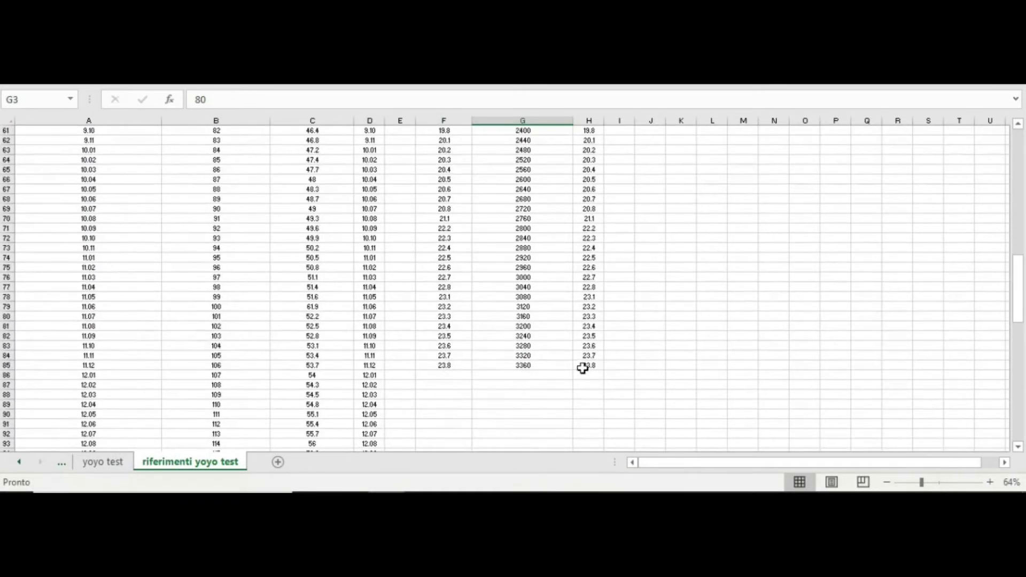
left_click(585, 365, "shift")
scroll(573, 323, "up", 20)
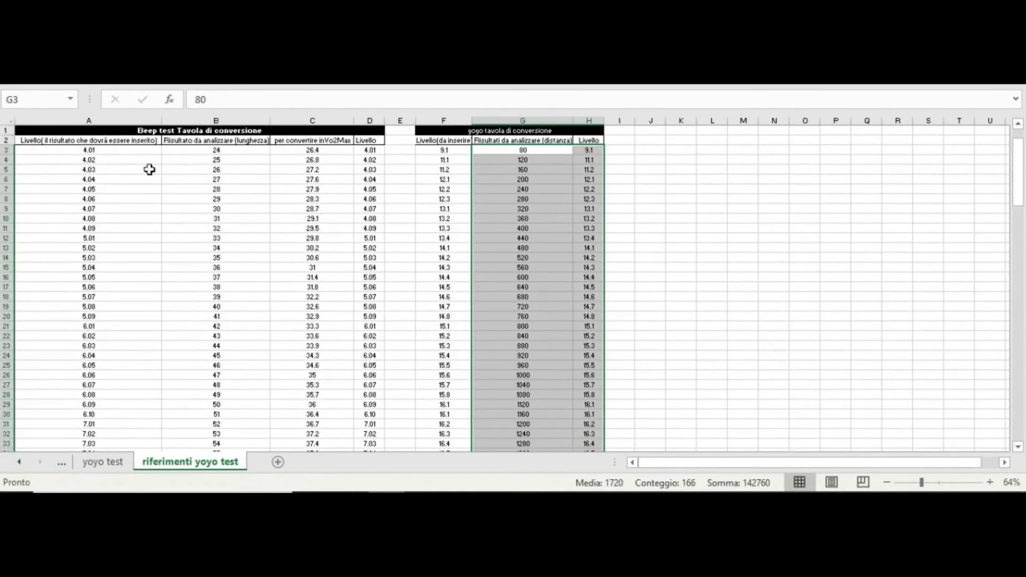
left_click(38, 100)
type("yoyotavola")
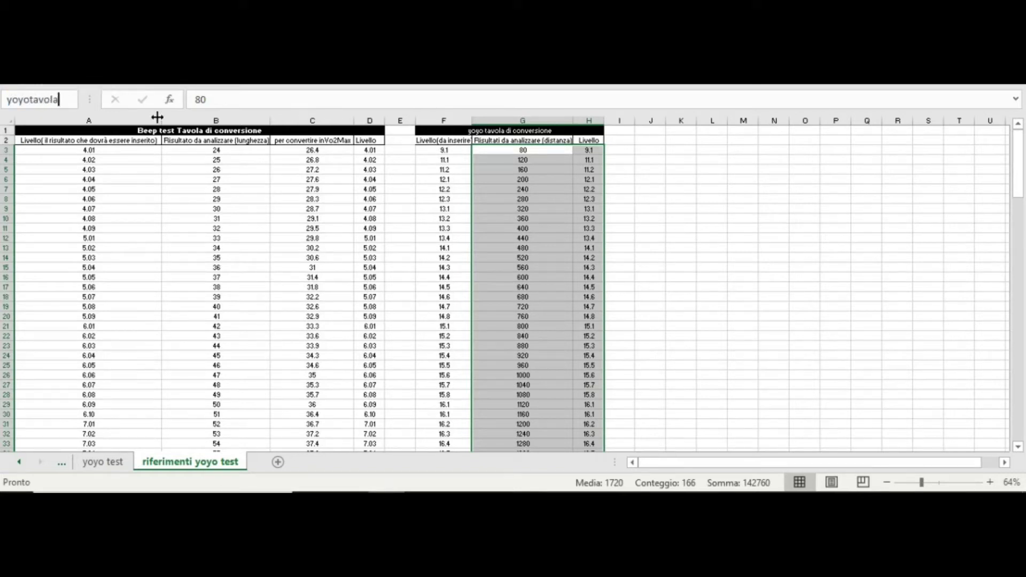
type("2")
key("Return")
left_click(443, 152)
scroll(492, 195, "down", 5)
scroll(321, 177, "up", 5)
Name the beep test level and length range A3:B150 as beeptest1
left_click(96, 150)
scroll(210, 212, "down", 20)
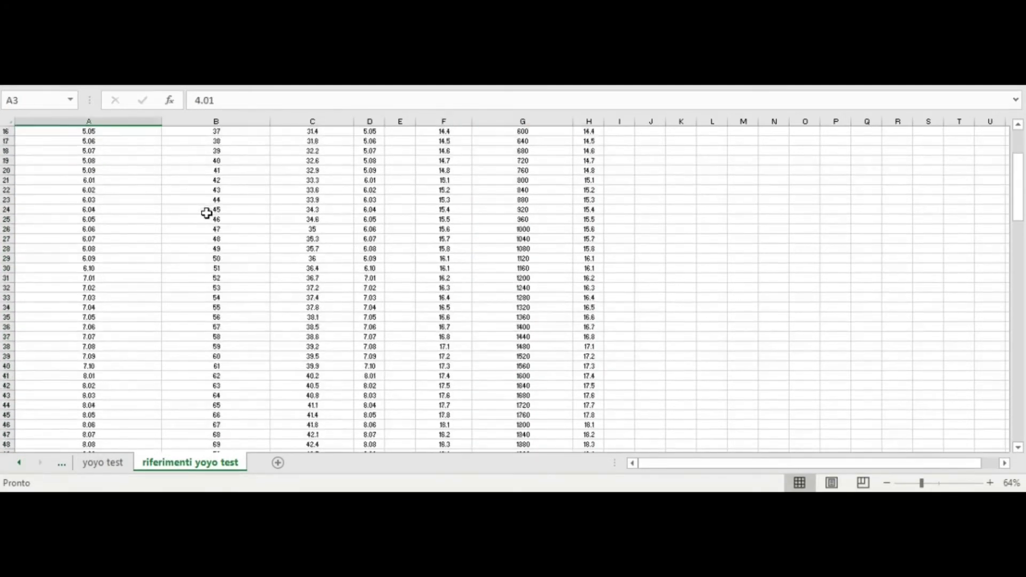
scroll(218, 320, "down", 3)
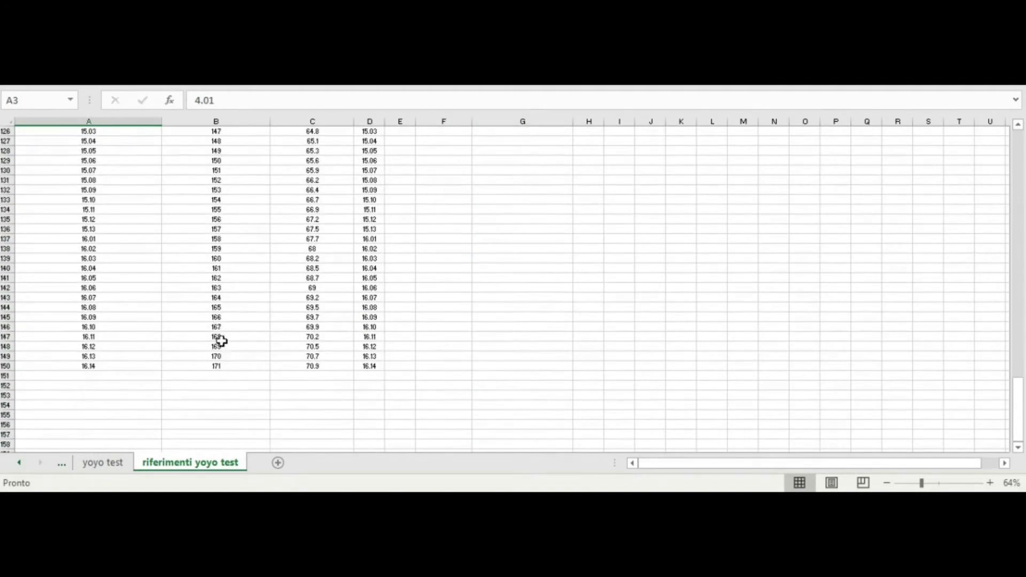
left_click(217, 364, "shift")
scroll(230, 281, "up", 10)
scroll(99, 199, "up", 20)
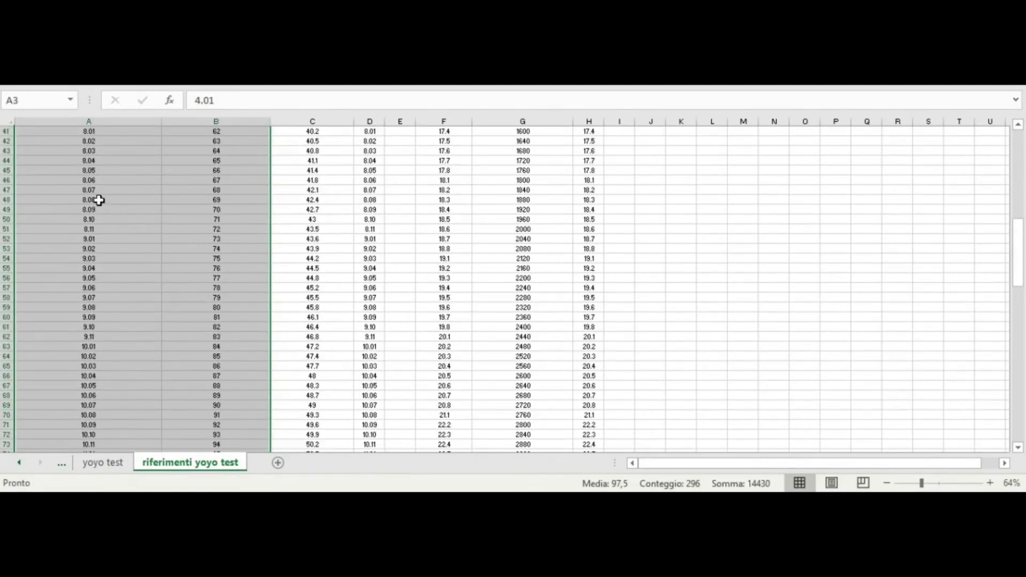
left_click(54, 102)
type("beep")
type("test")
type("t")
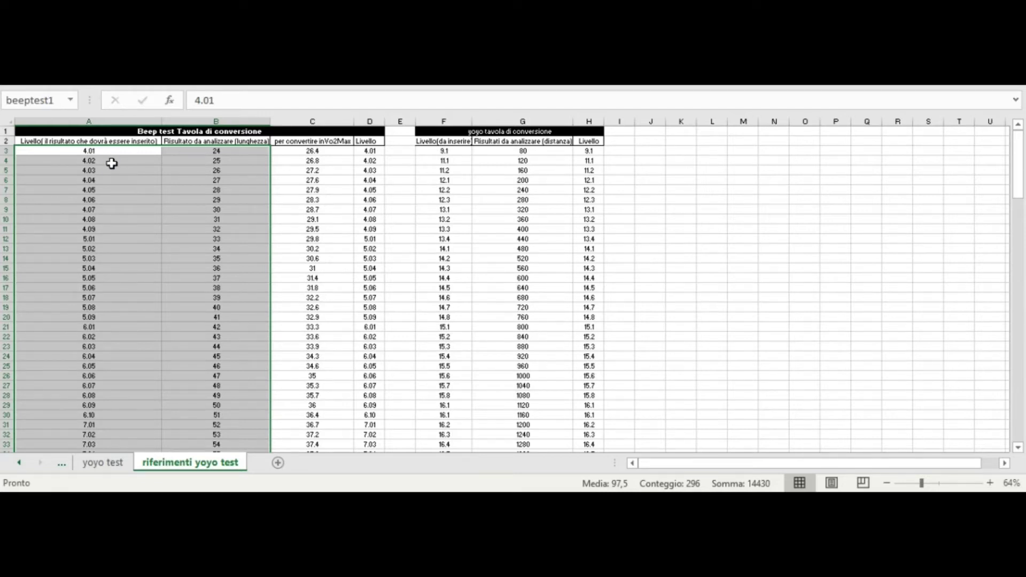
left_click(312, 189)
Name the beep test range B3:D150, from the length column to the second level column, as beeptest2
left_click(223, 152)
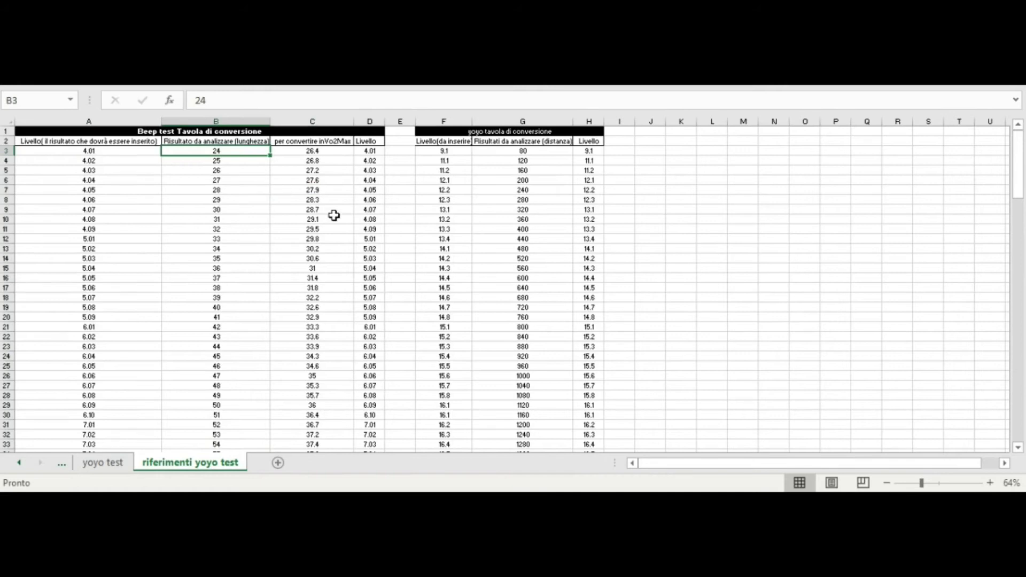
scroll(330, 211, "down", 20)
scroll(354, 264, "down", 8)
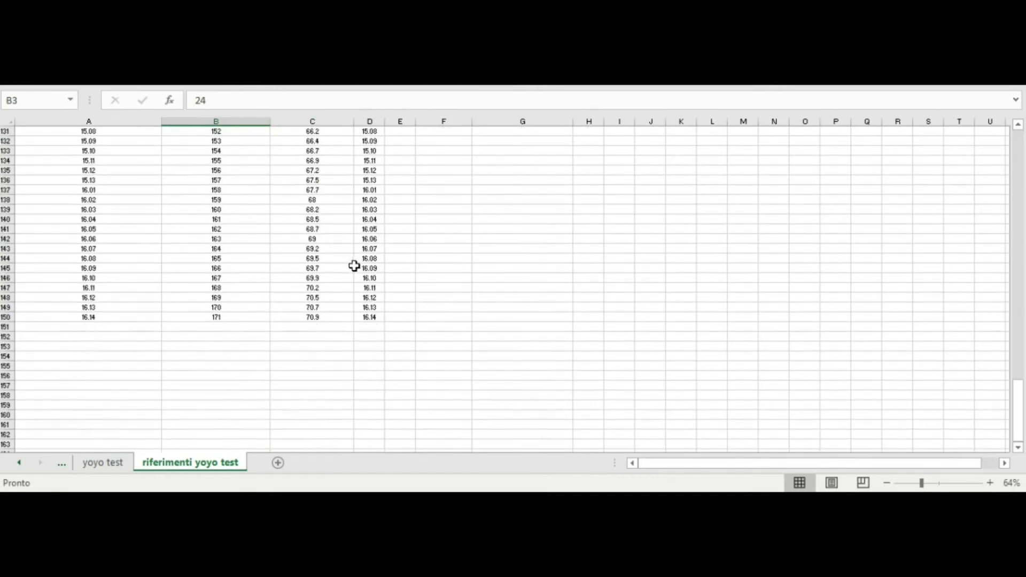
left_click(367, 270, "shift")
scroll(369, 242, "up", 12)
scroll(369, 241, "up", 20)
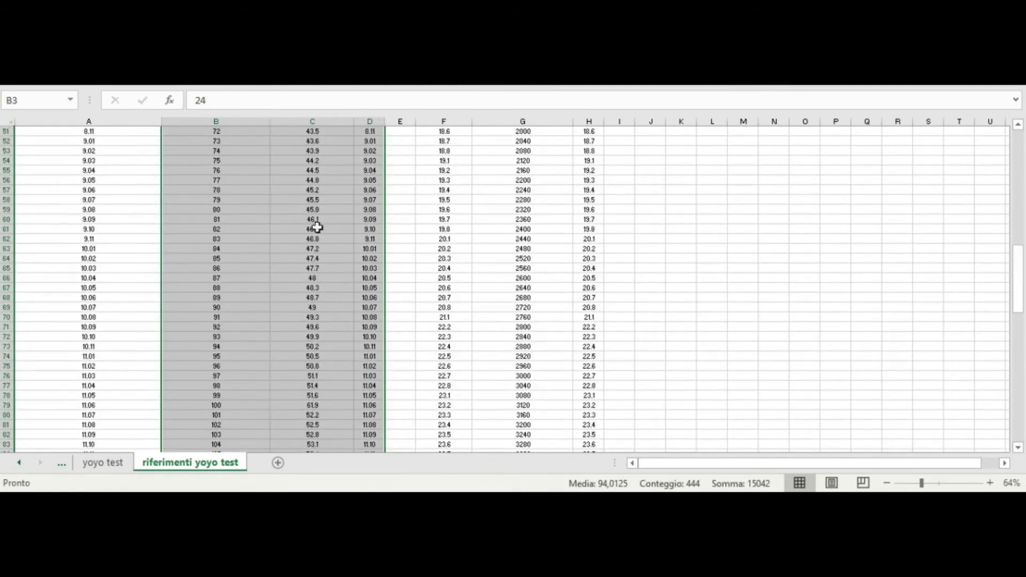
left_click(43, 100)
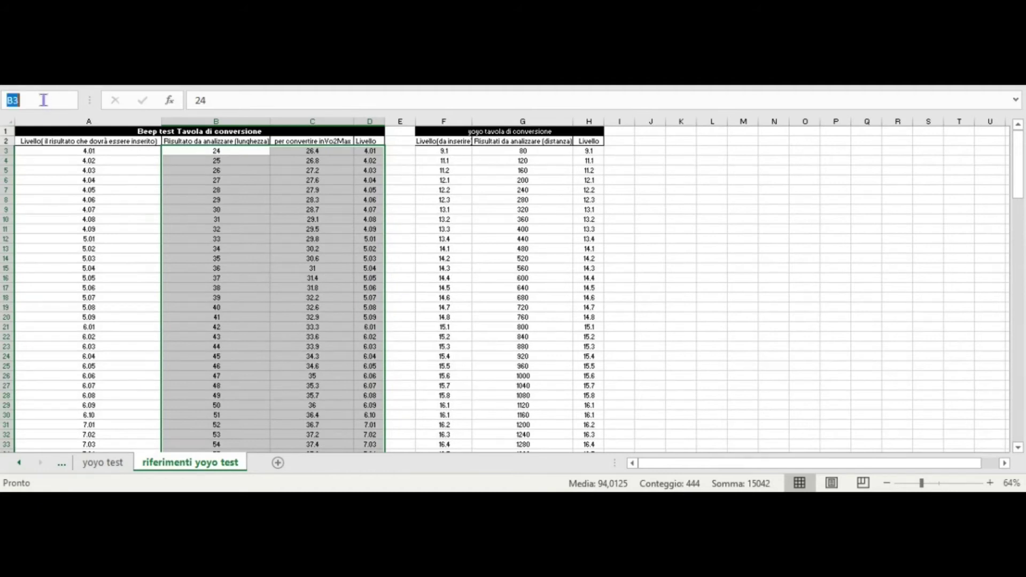
type("beeptest2")
key("Return")
left_click(426, 209)
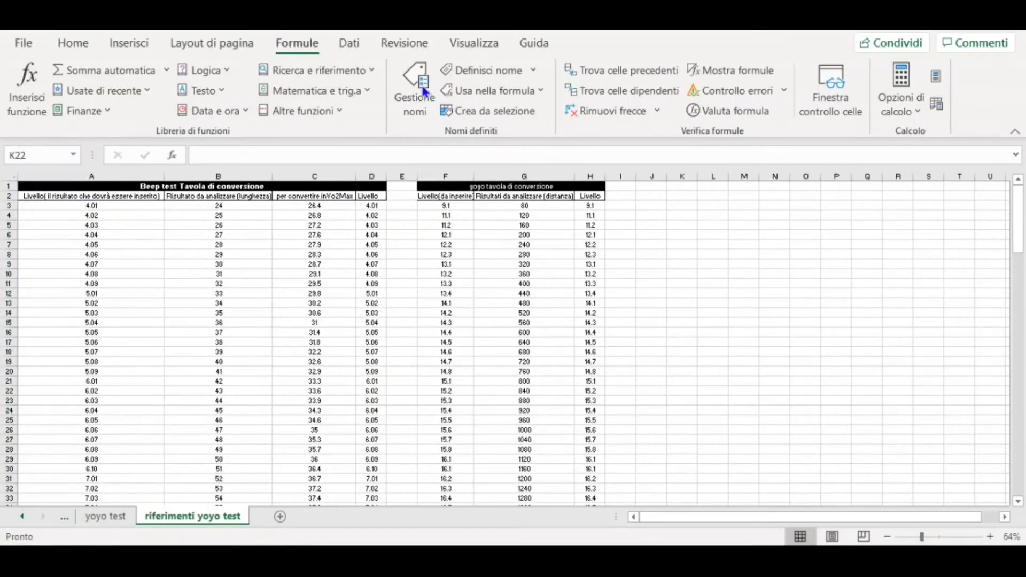
Change the range of the defined name beeptest1 to $A$3:$C$150 and save the modification
left_click(415, 88)
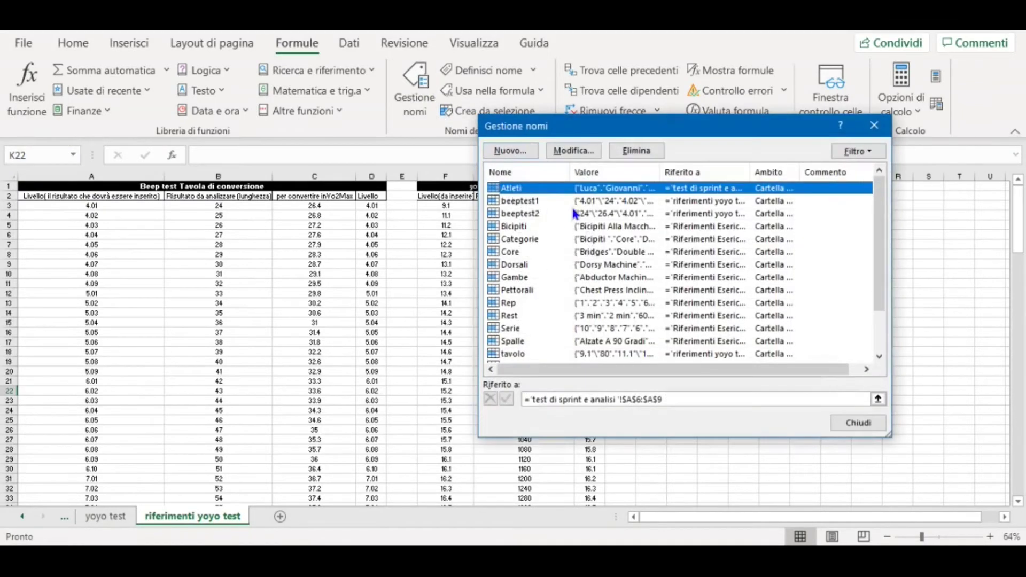
left_click(589, 202)
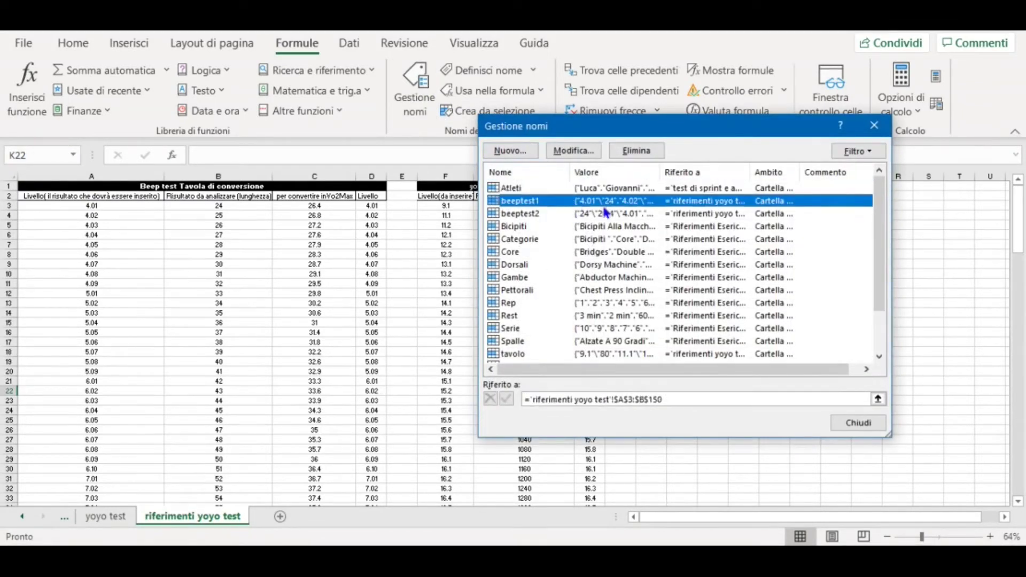
left_click(643, 399)
type("C")
left_click(854, 421)
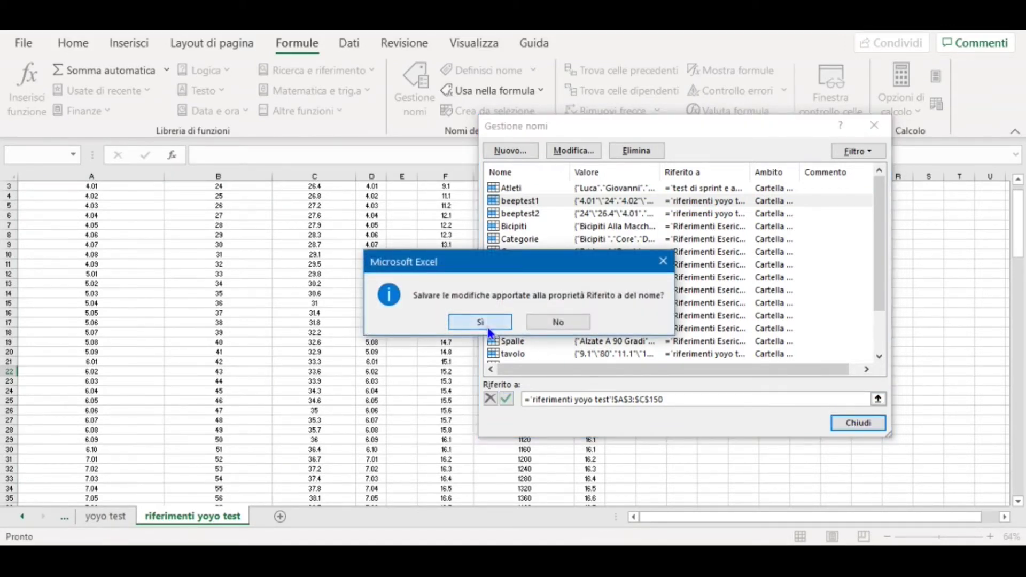
left_click(489, 328)
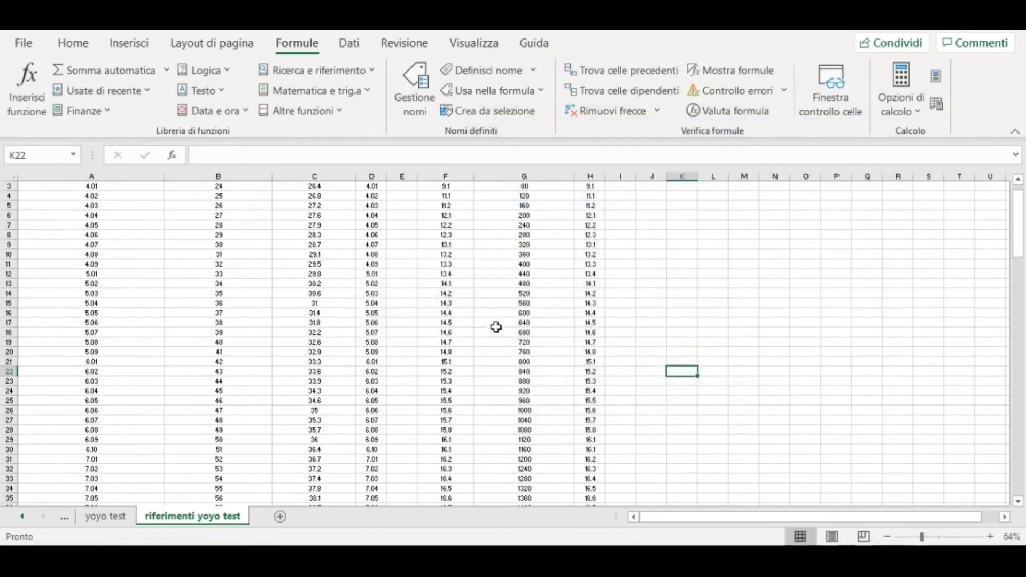
On the yoyo test sheet, begin a CERCA.VERT formula in C5 with level cell B5 as the lookup value
left_click(107, 517)
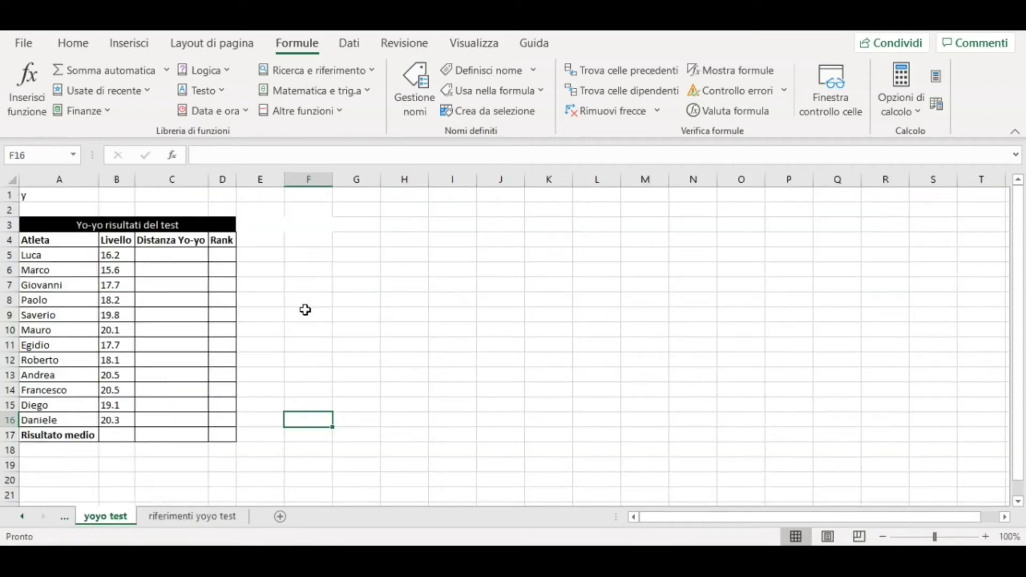
left_click(186, 260)
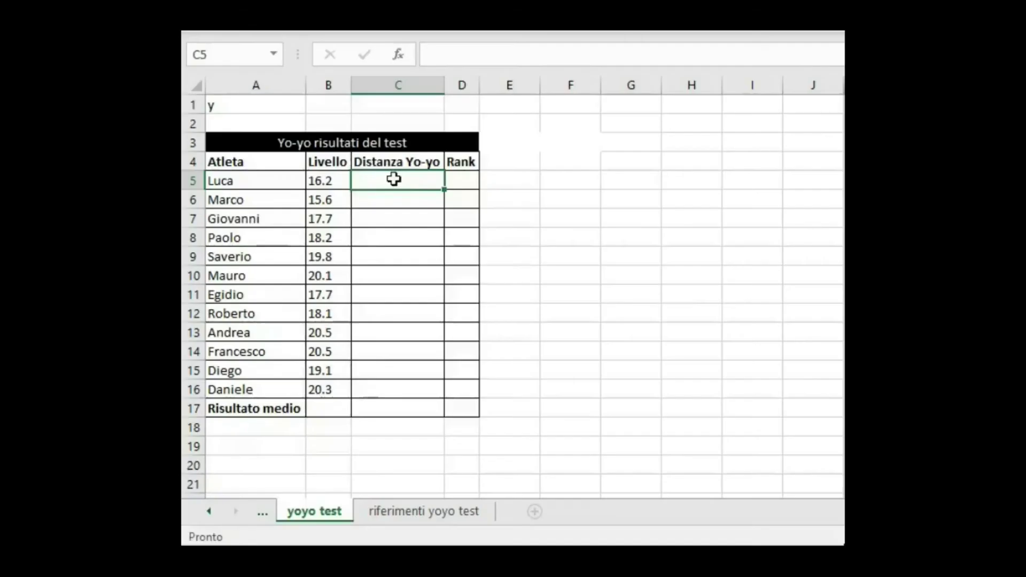
double_click(169, 252)
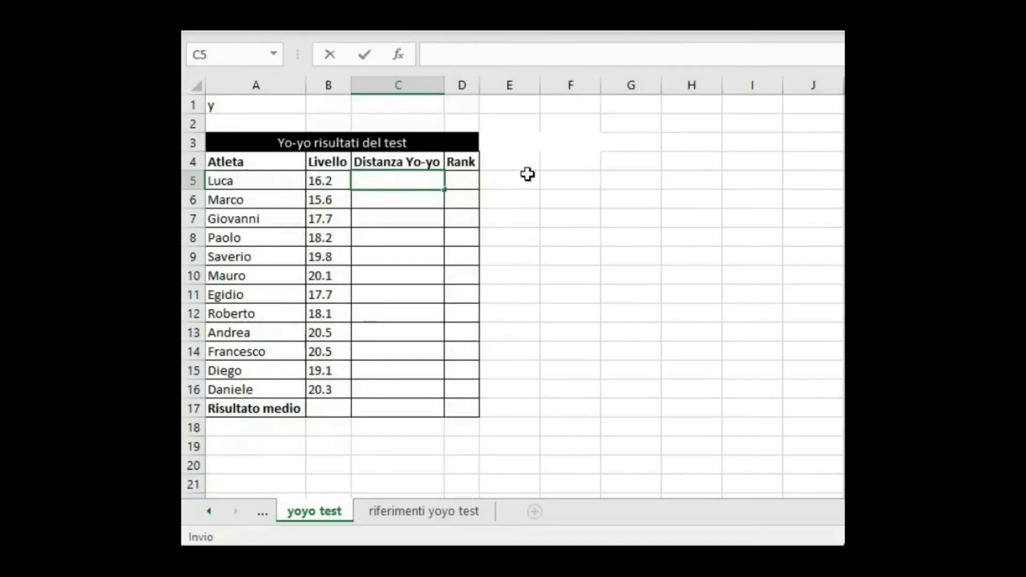
type("=c")
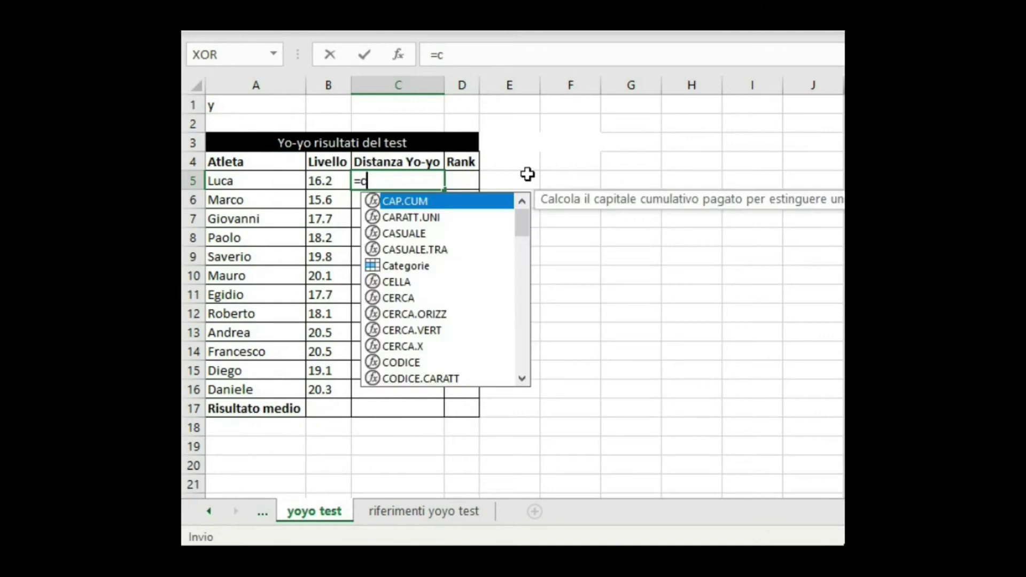
type("erc")
key("Down")
key("Down")
type("a")
double_click(429, 231)
left_click(332, 180)
type(";")
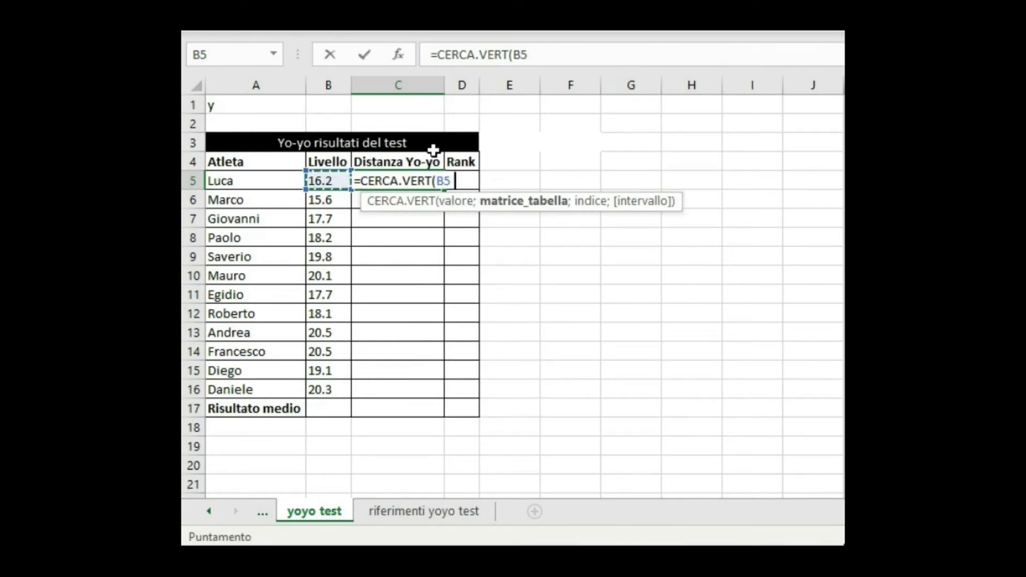
Complete the C5 formula with table yoyotavola1, column index 2 and exact match (FALSO)
type("yoy")
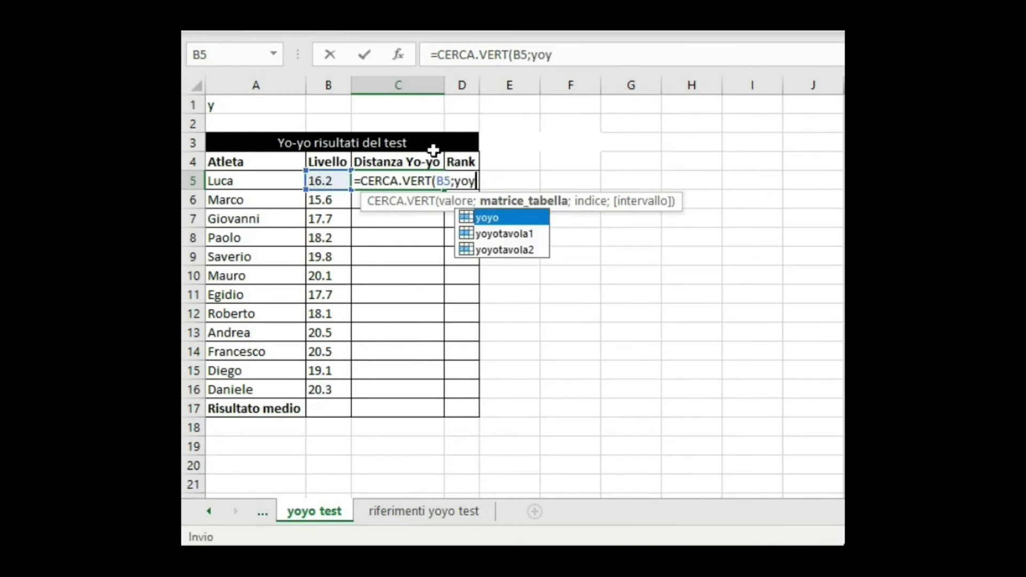
type("o")
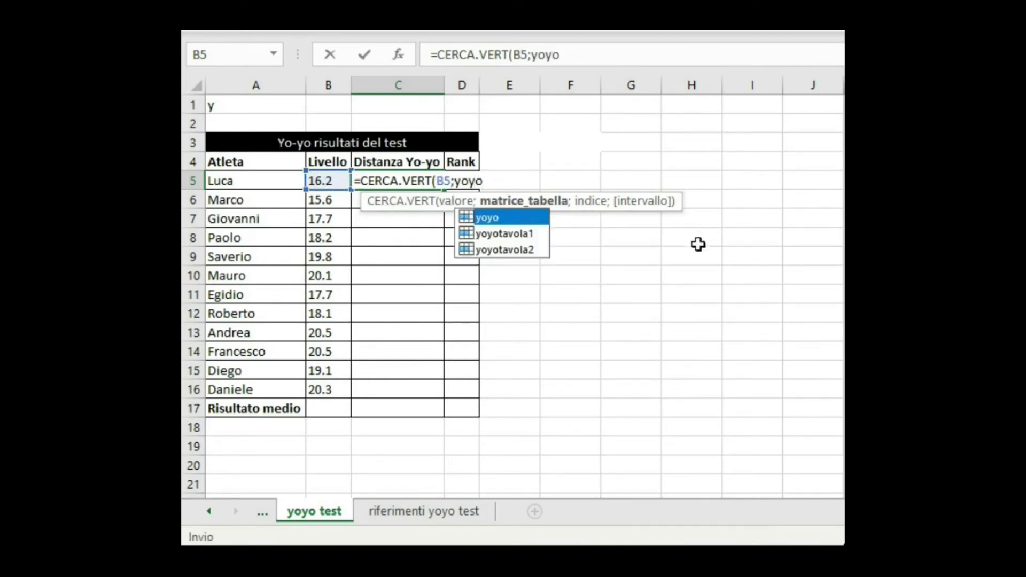
double_click(522, 234)
type(";")
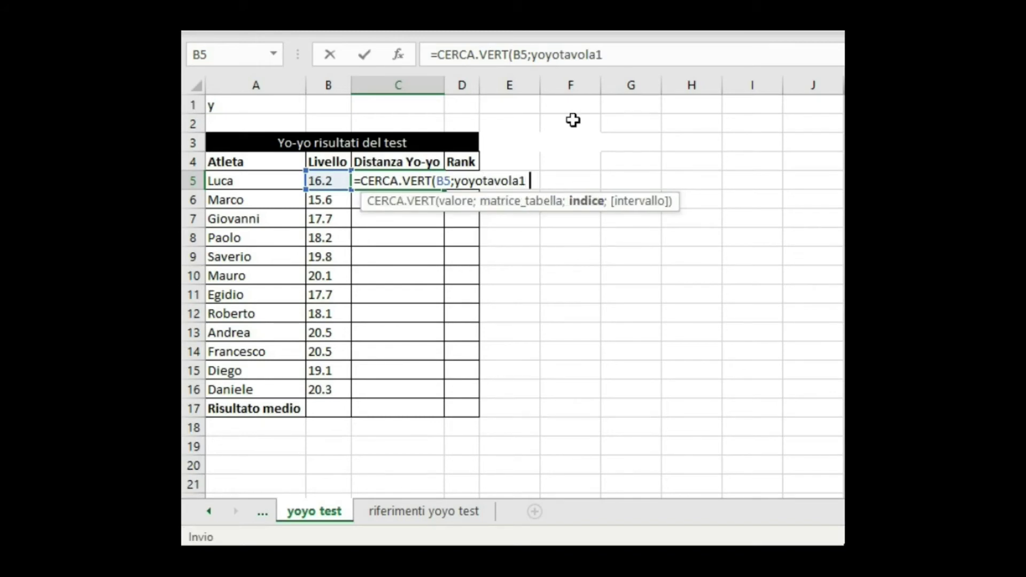
type("2;")
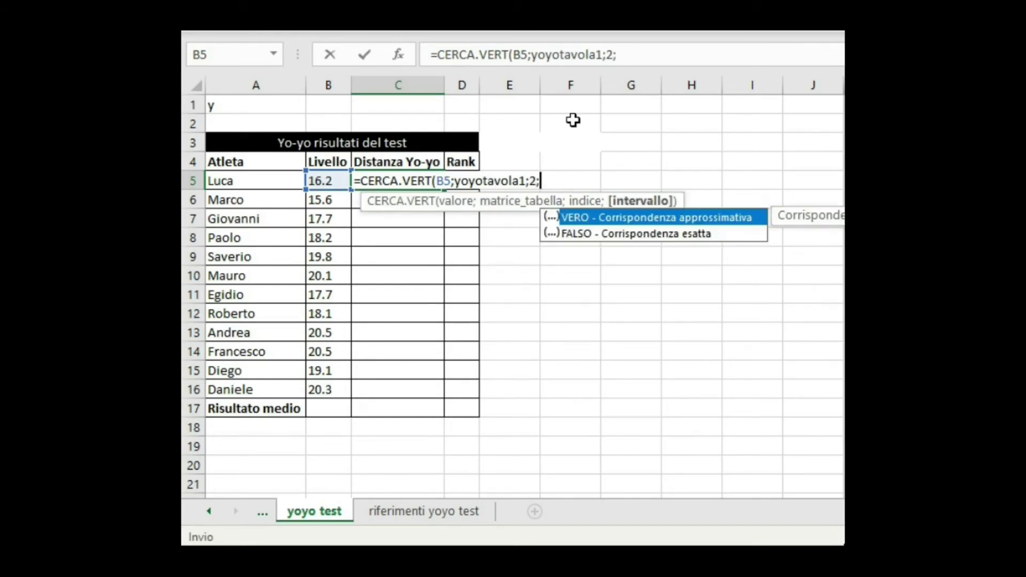
double_click(592, 235)
key("Return")
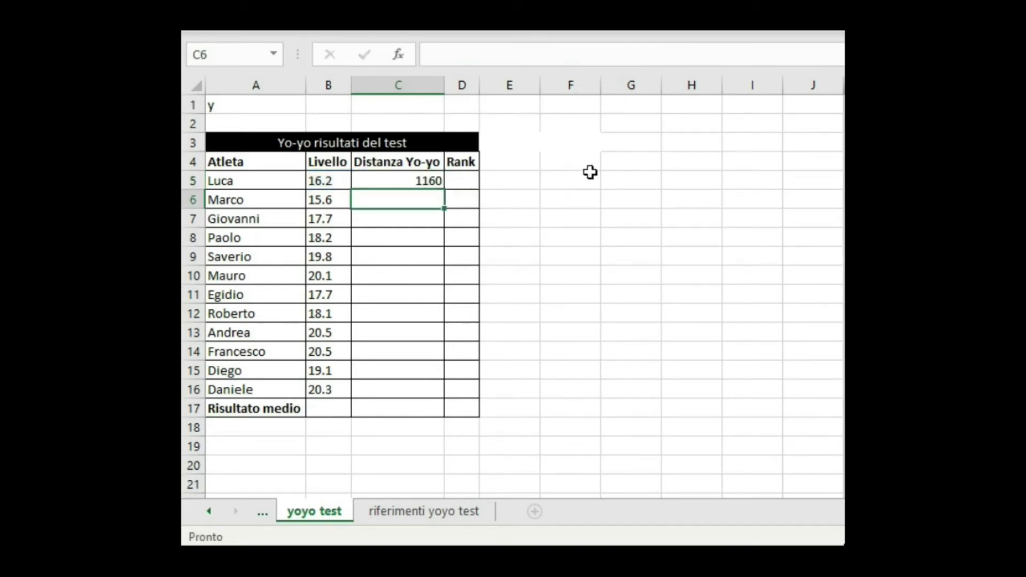
Fill the C5 distance formula down the Distanza Yo-yo column to C16
left_click(436, 181)
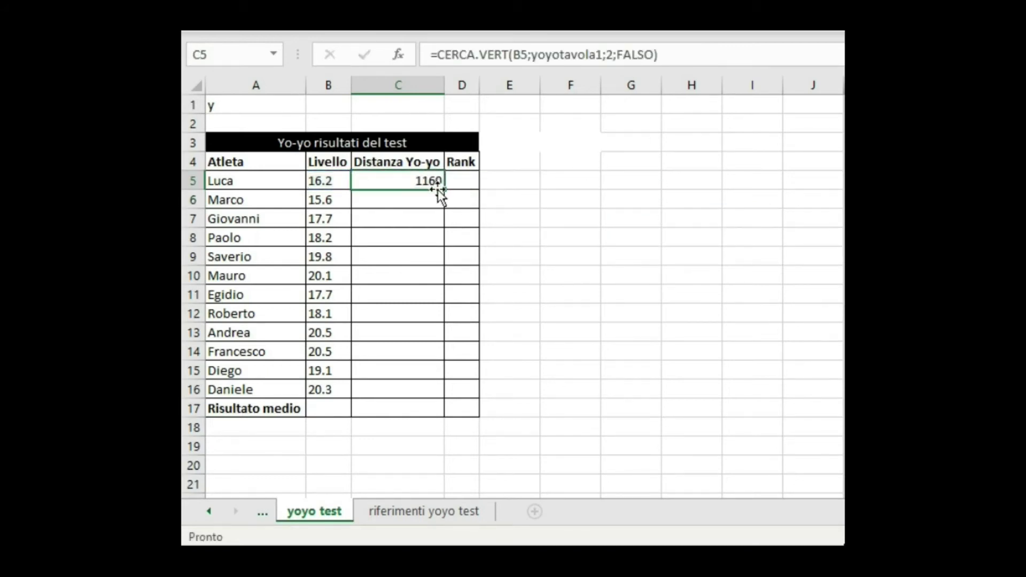
left_click_drag(444, 190, 433, 401)
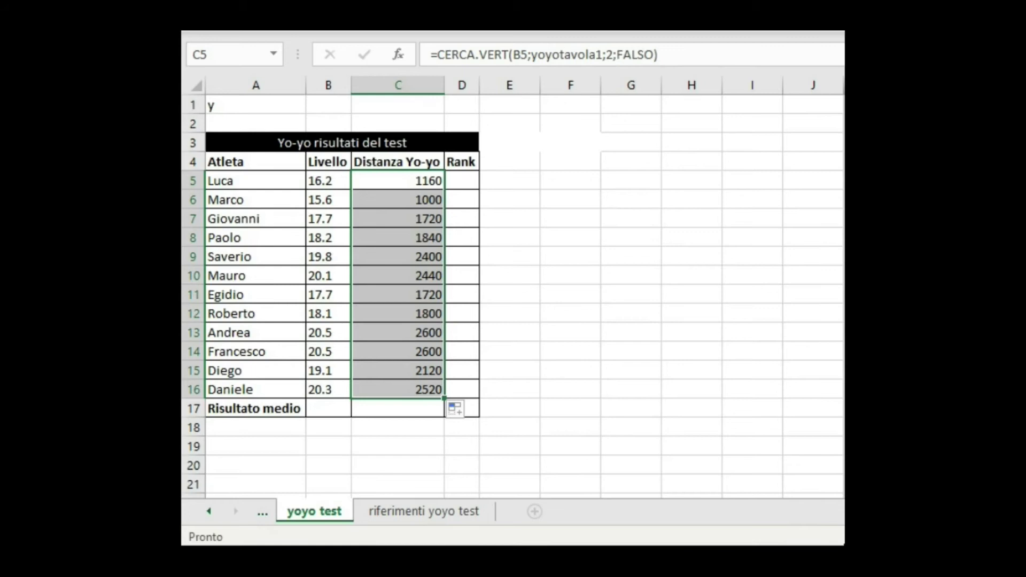
Begin a RANGO formula in D5 of the Rank column with distance cell C5 as the number to rank
left_click(462, 181)
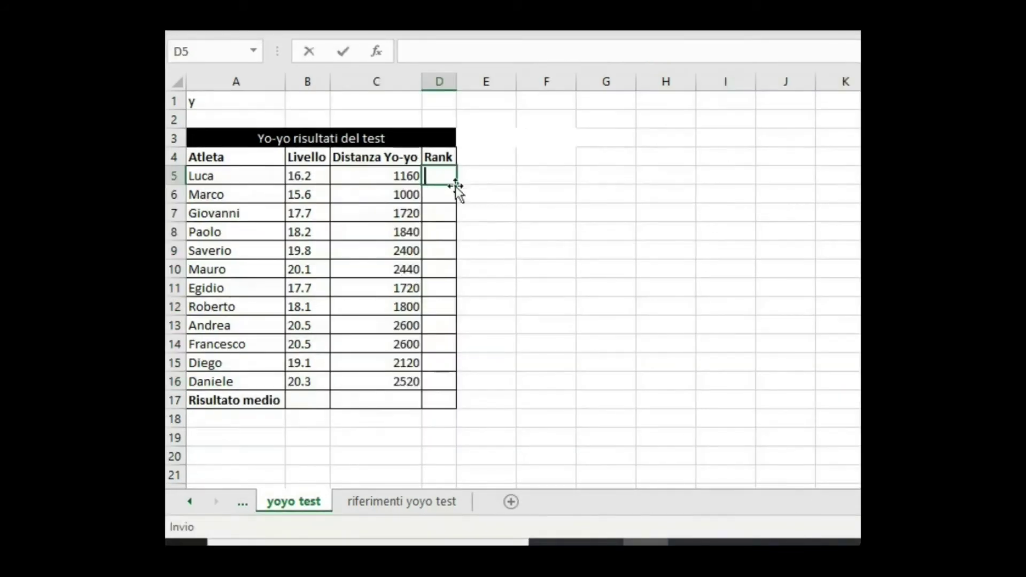
type("=rango")
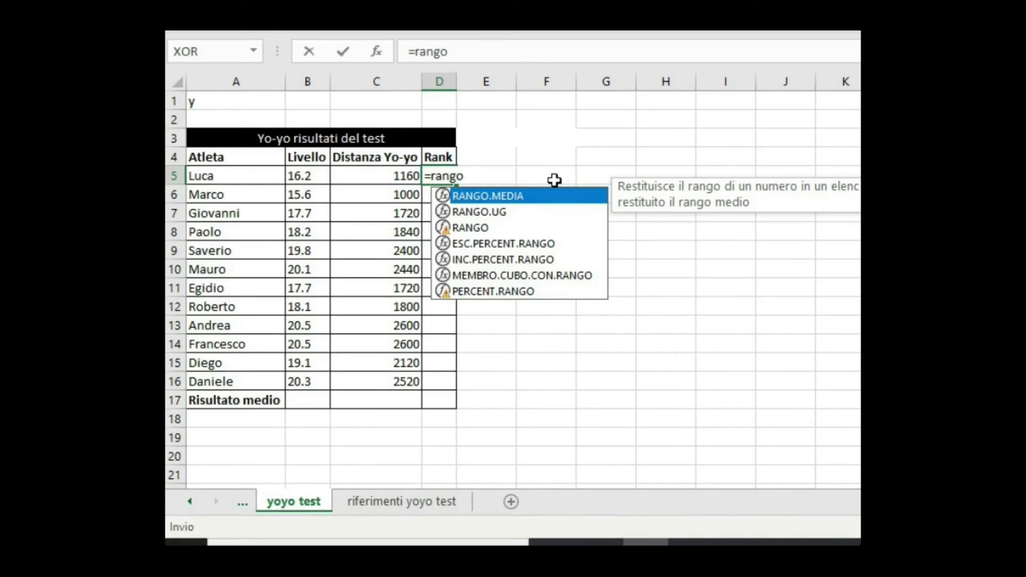
double_click(452, 229)
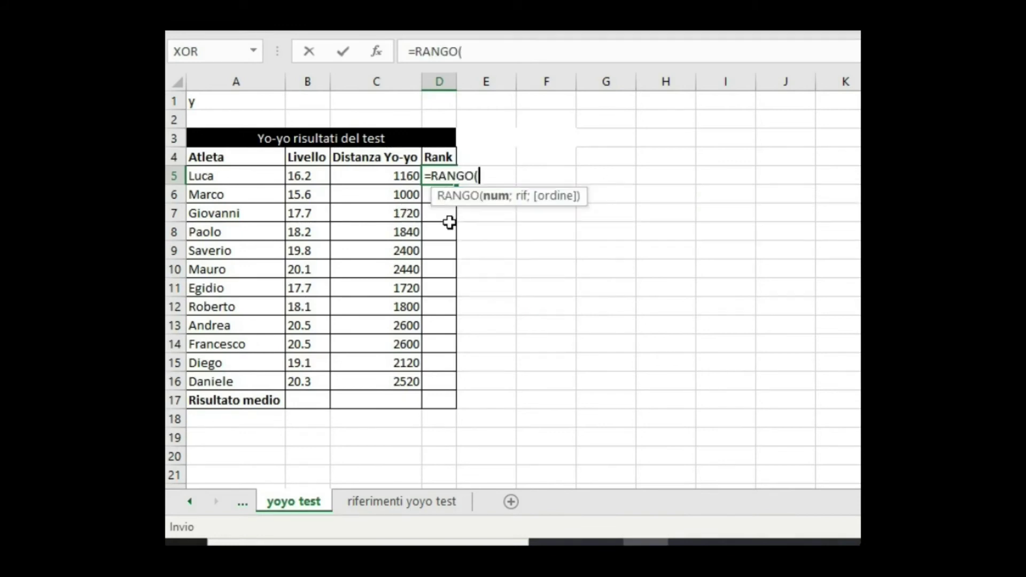
left_click(373, 177)
type(";")
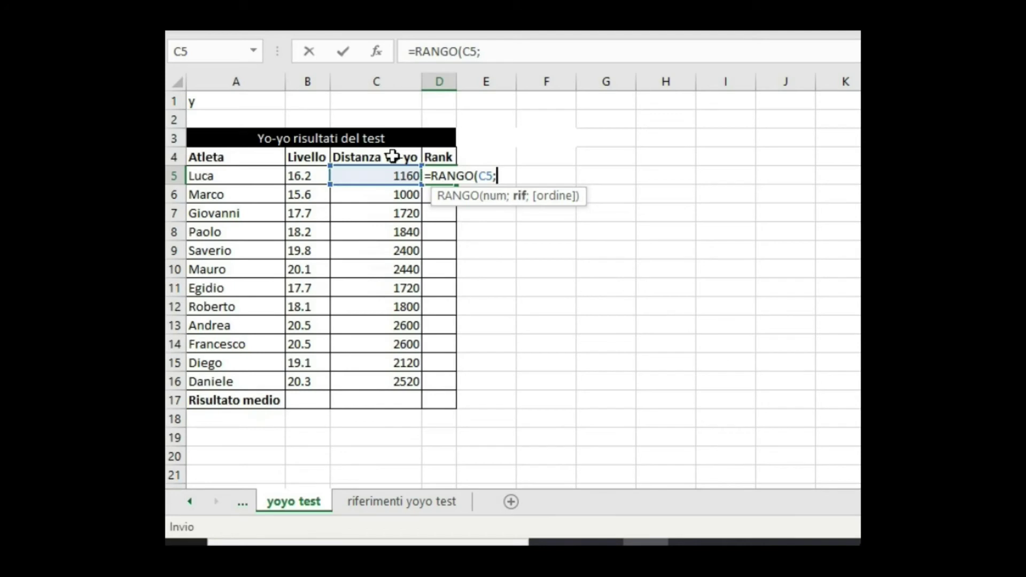
Complete the D5 rank formula with reference range C5:C16 and descending order (0), and fill it down to D16
left_click(371, 176)
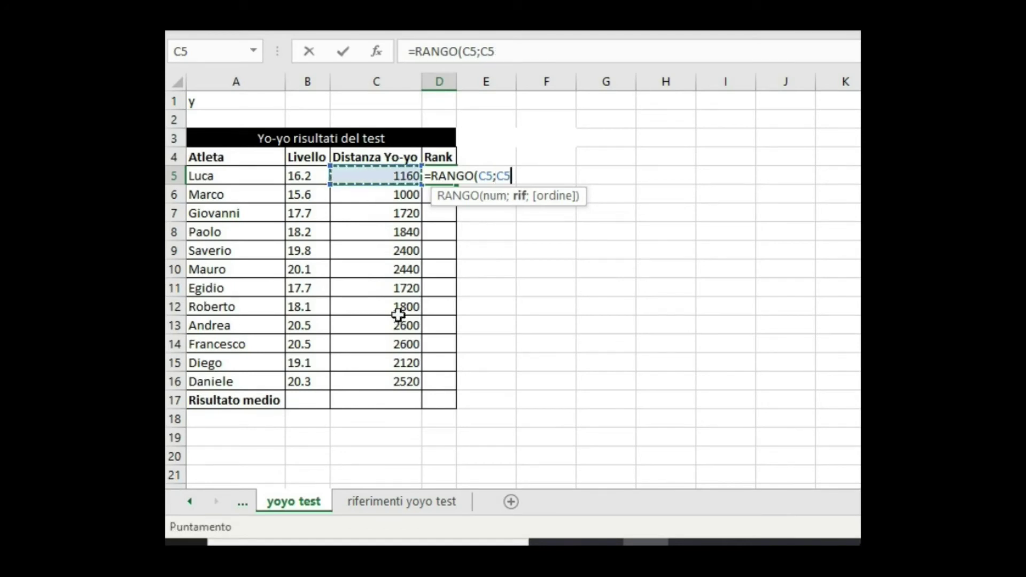
left_click_drag(391, 385, 394, 388)
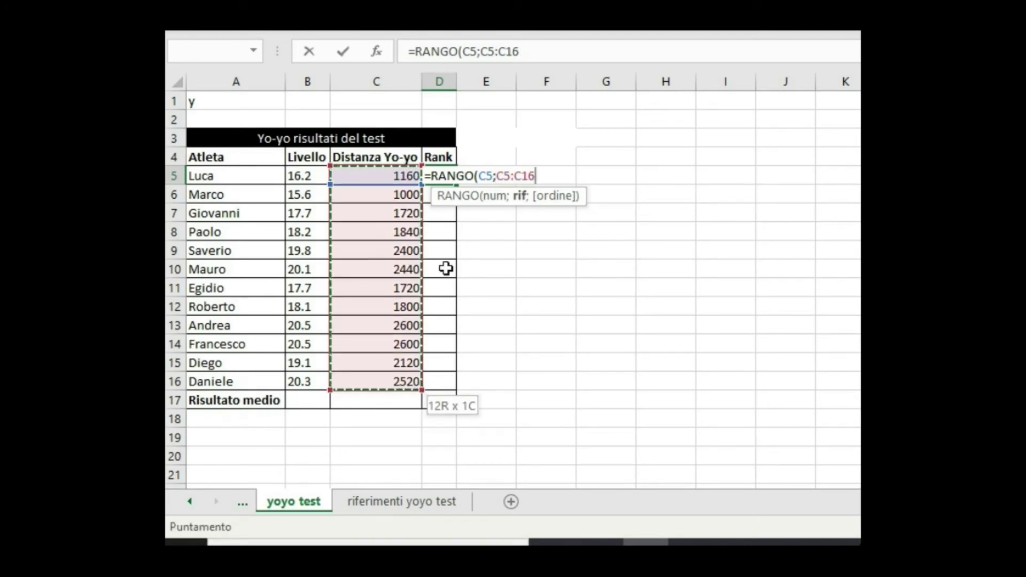
type(";")
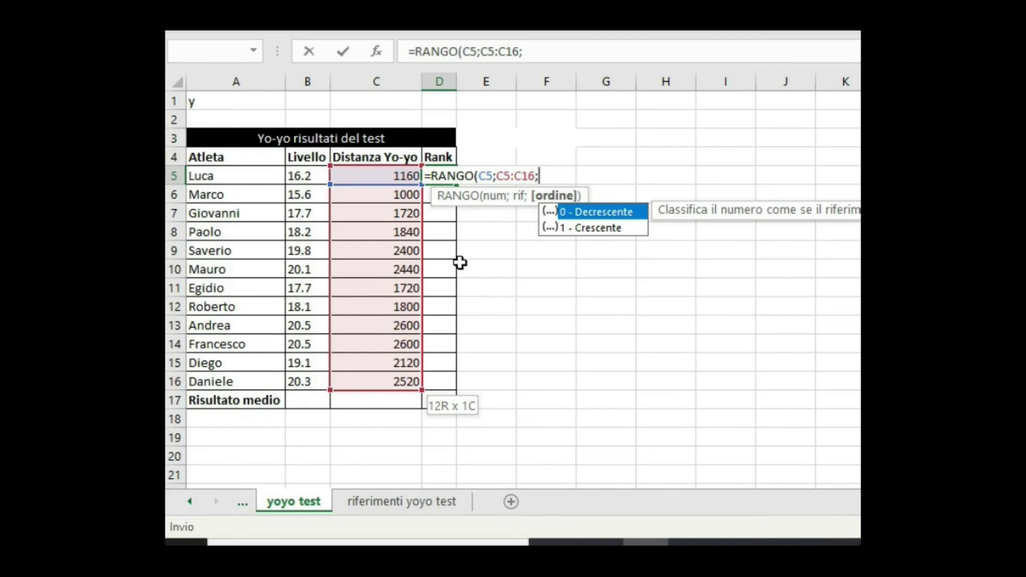
double_click(598, 214)
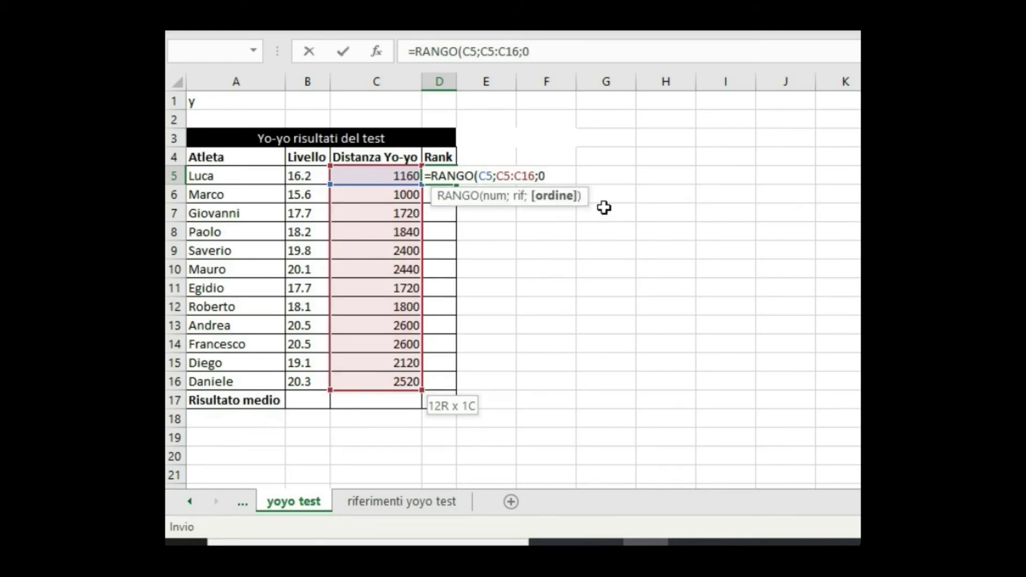
key("Return")
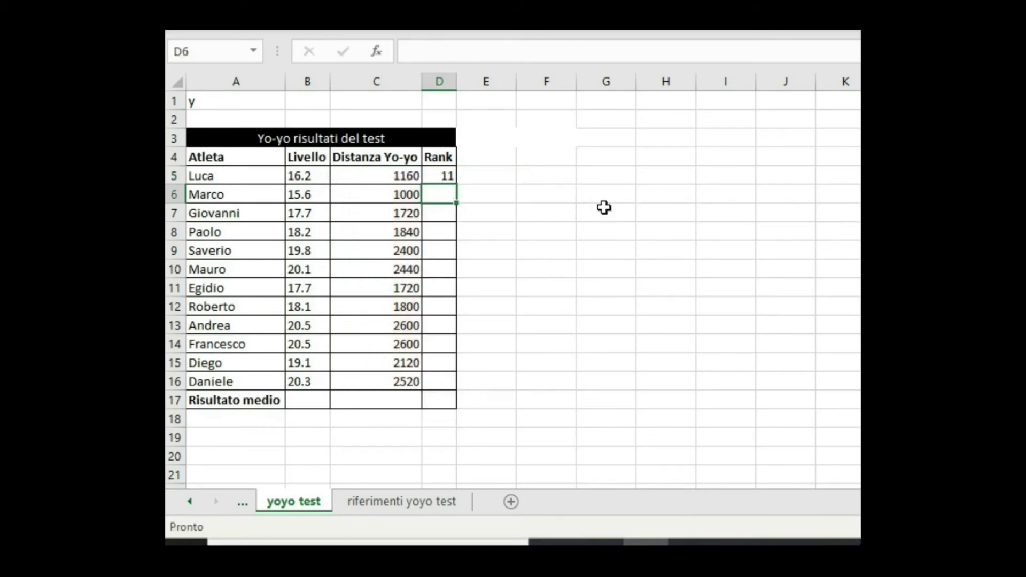
left_click(440, 175)
left_click_drag(455, 183, 452, 384)
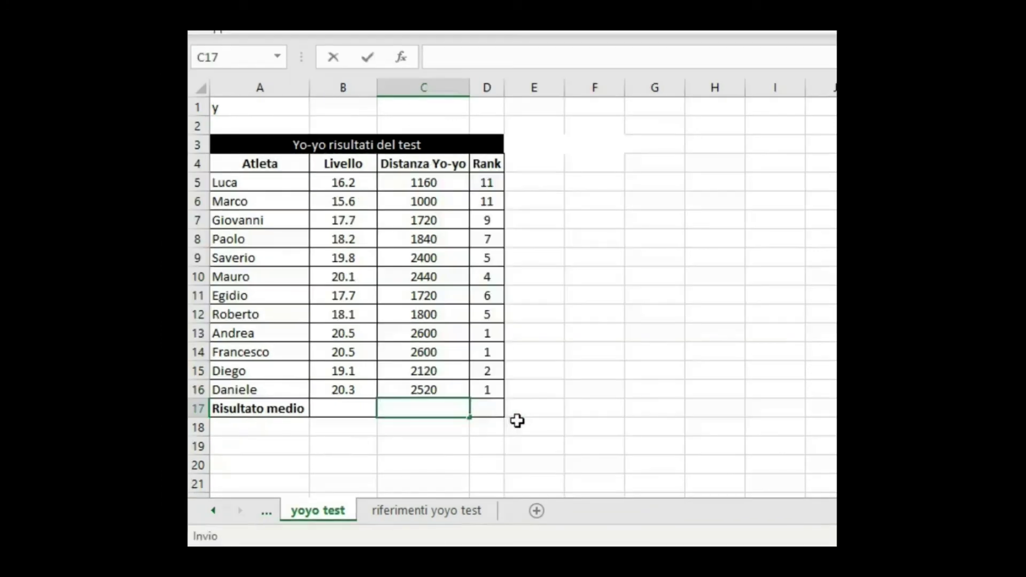
Calculate the average distance in C17 of the Risultato medio row with =MEDIA(C5:C16)
type("media")
double_click(529, 378)
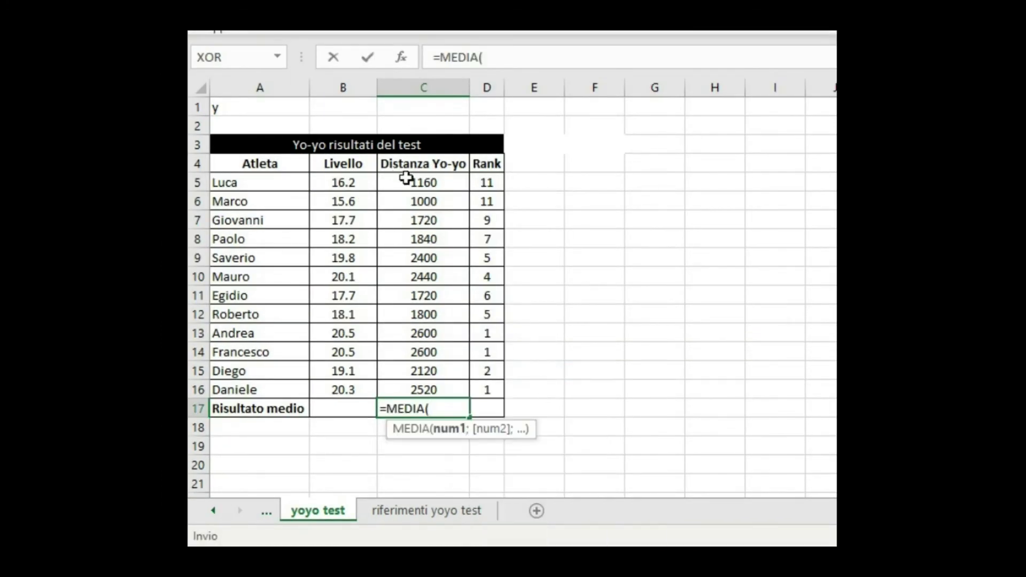
left_click_drag(406, 178, 453, 392)
key("Return")
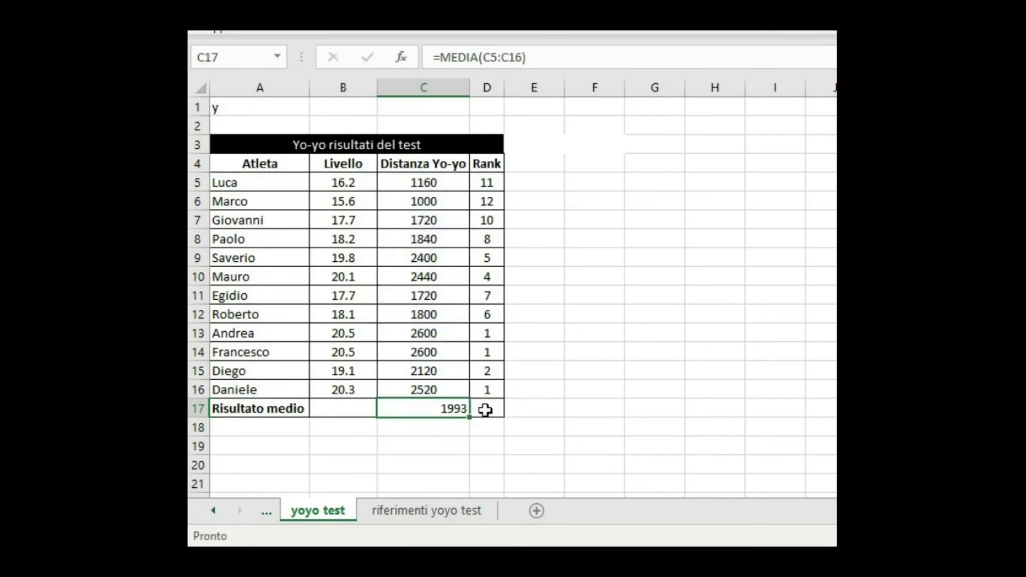
Begin a CERCA.VERT formula in D17 with the average distance cell C17 as the lookup value
left_click(481, 410)
double_click(483, 408)
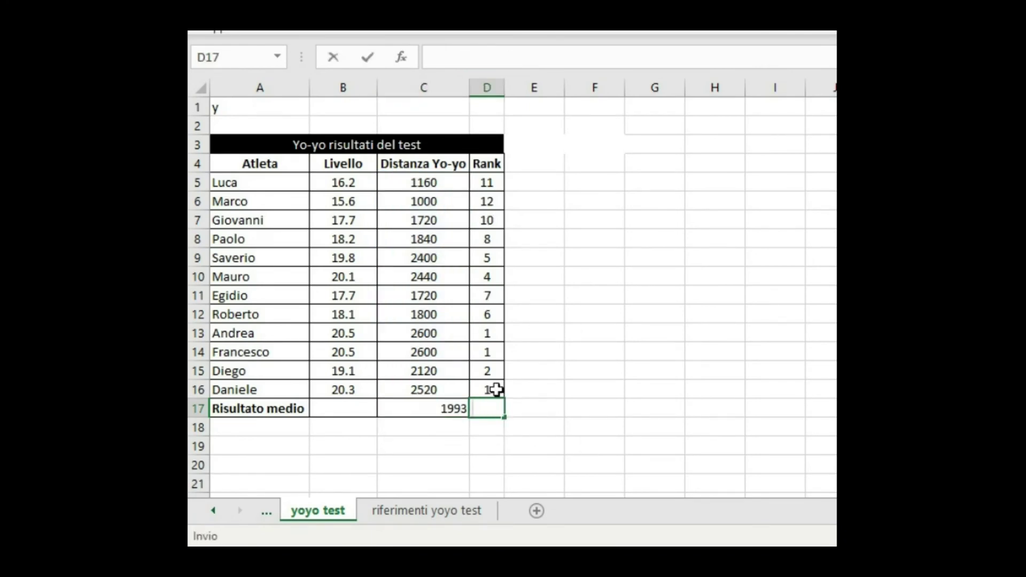
type("=cerca")
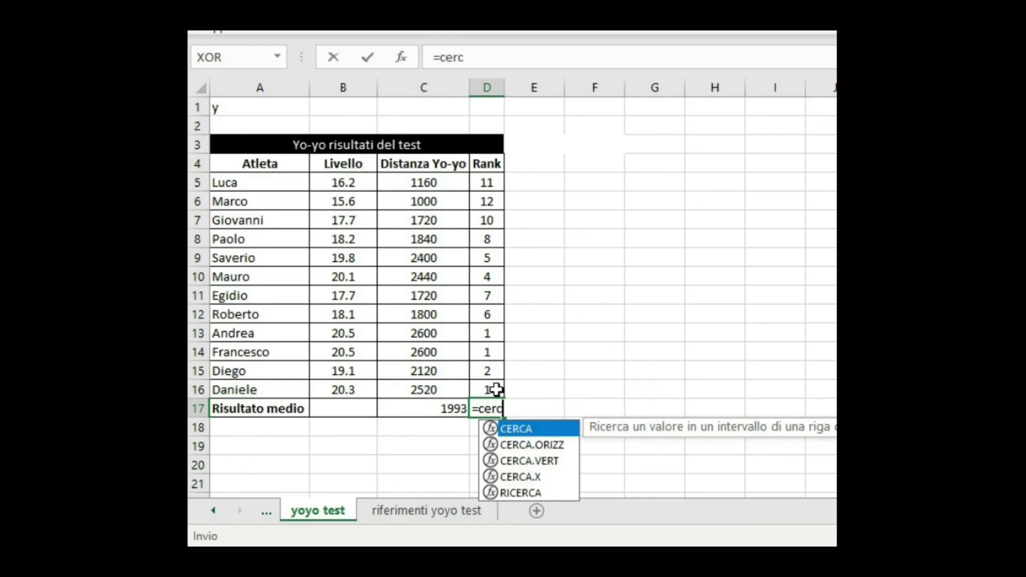
double_click(524, 462)
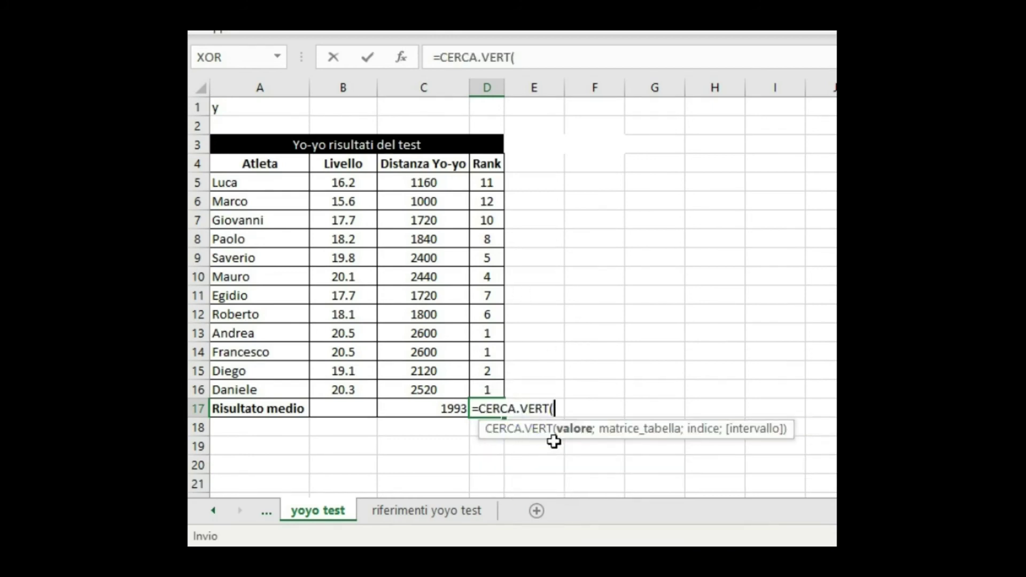
left_click(439, 412)
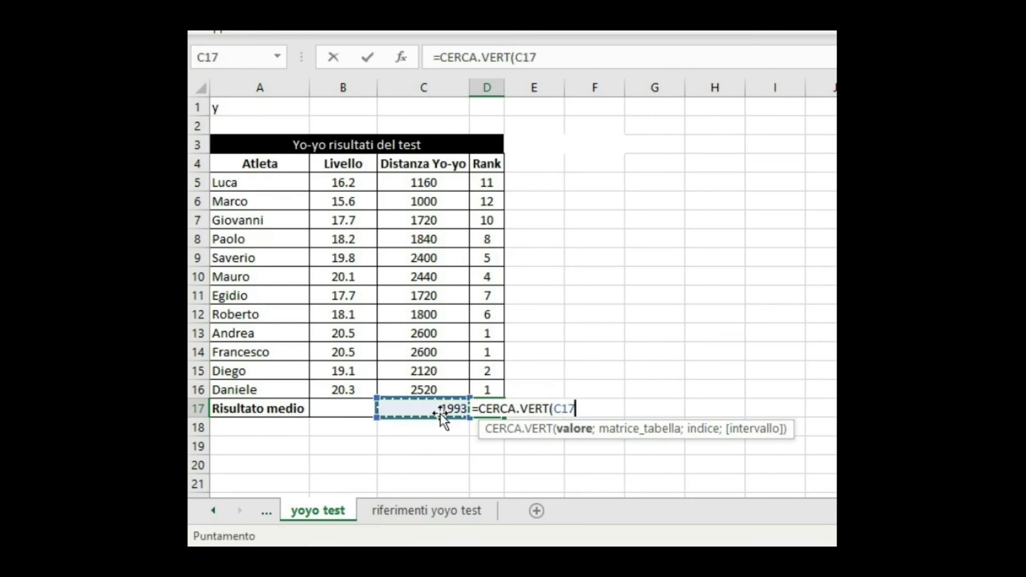
type(";")
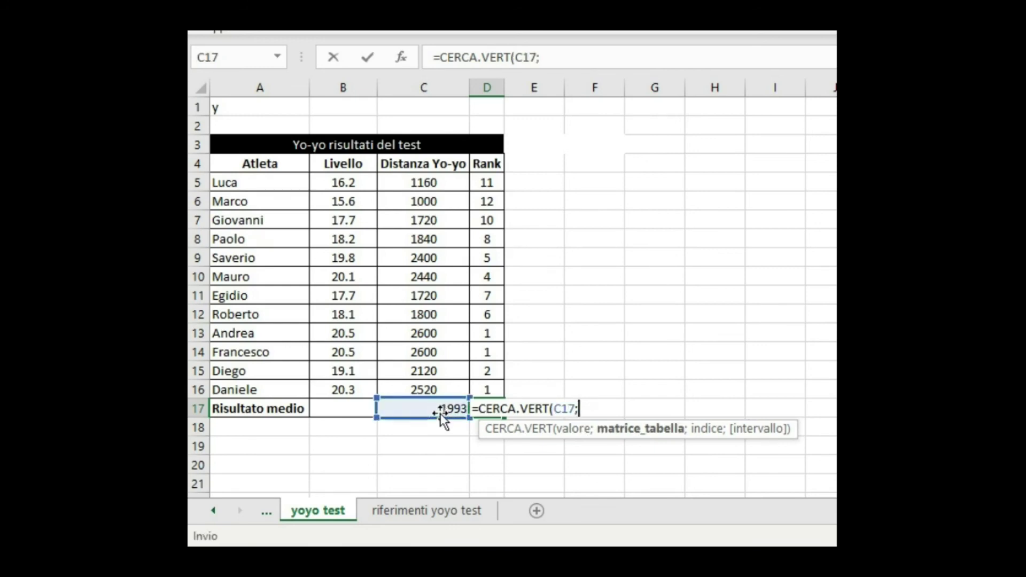
Complete the D17 formula with table yoyotavola2, column index 2 and approximate match (VERO)
type("yoy")
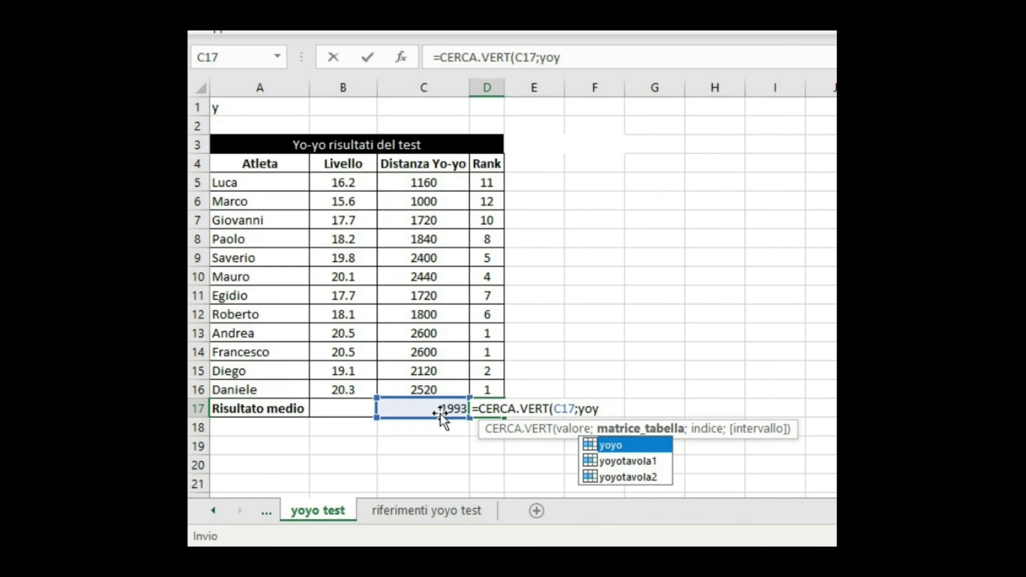
double_click(646, 477)
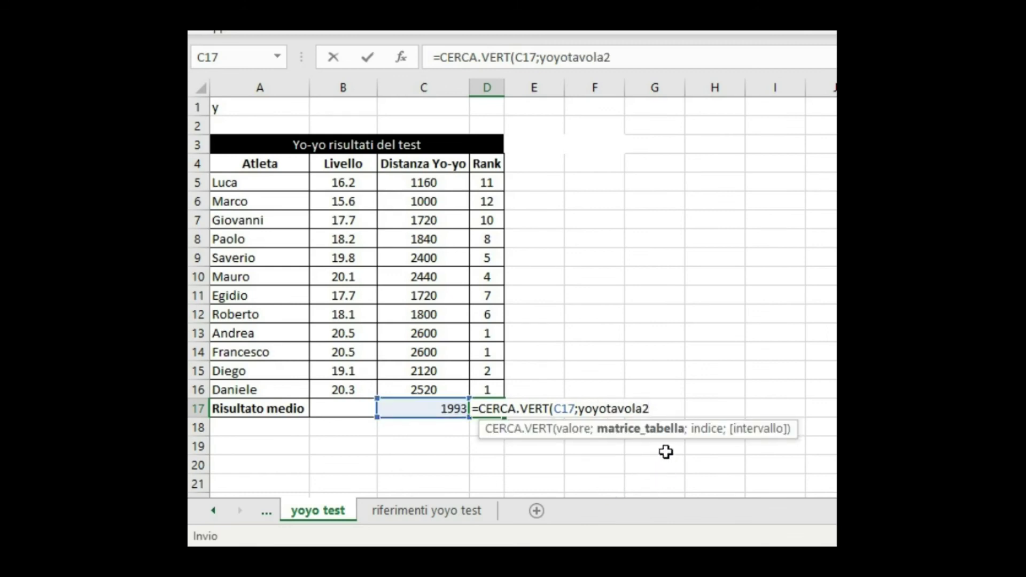
type(";2;")
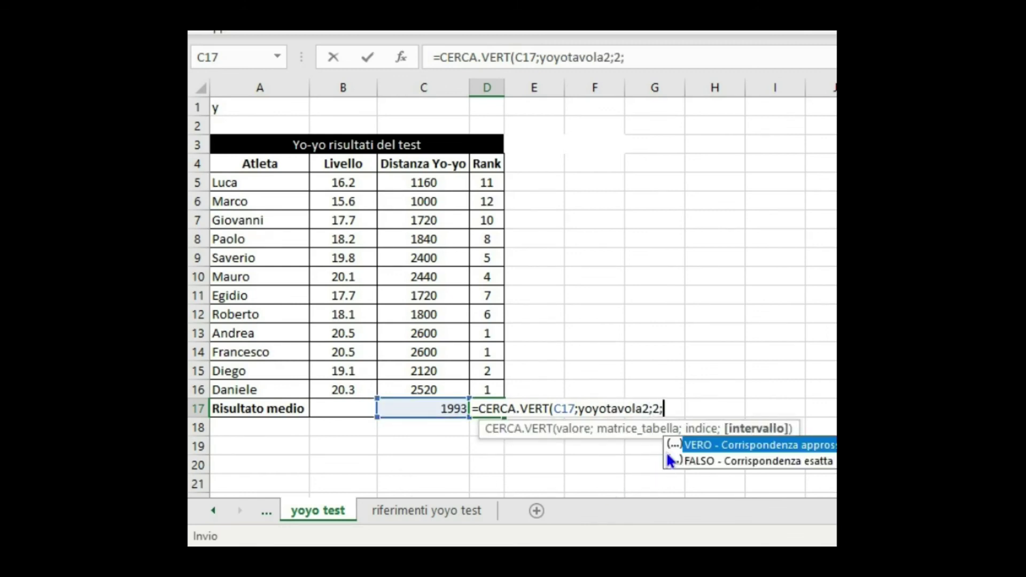
double_click(780, 449)
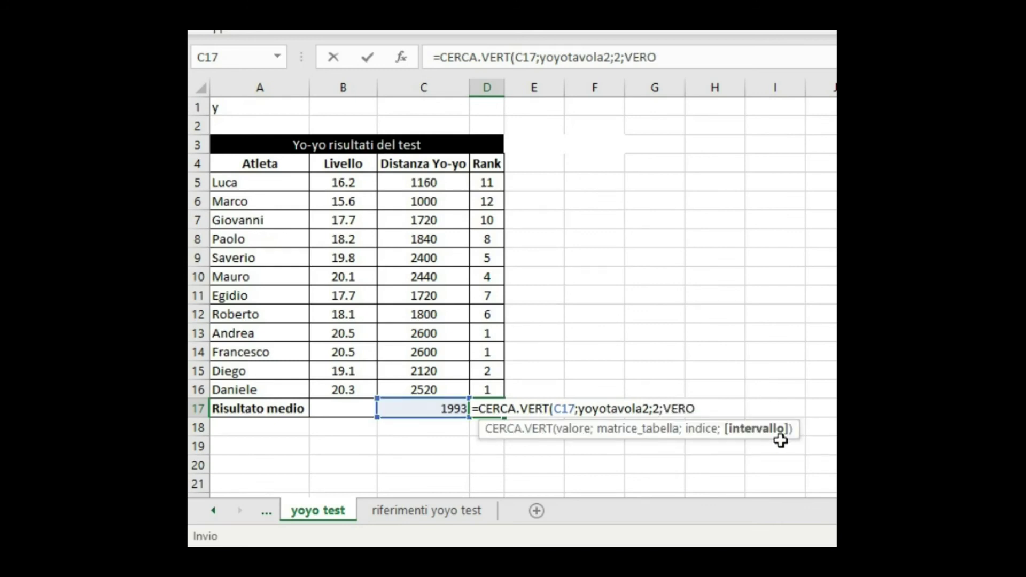
key("Return")
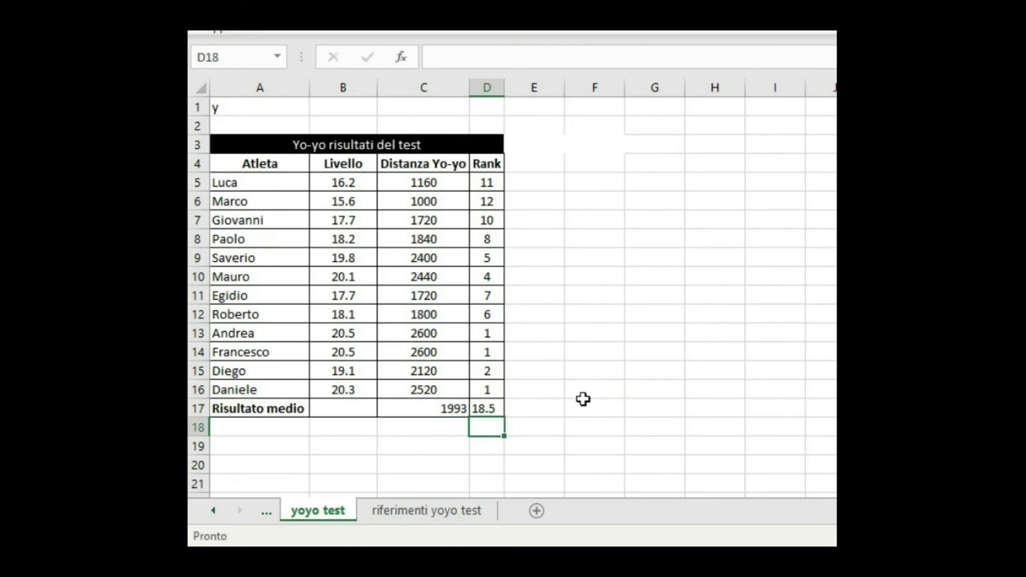